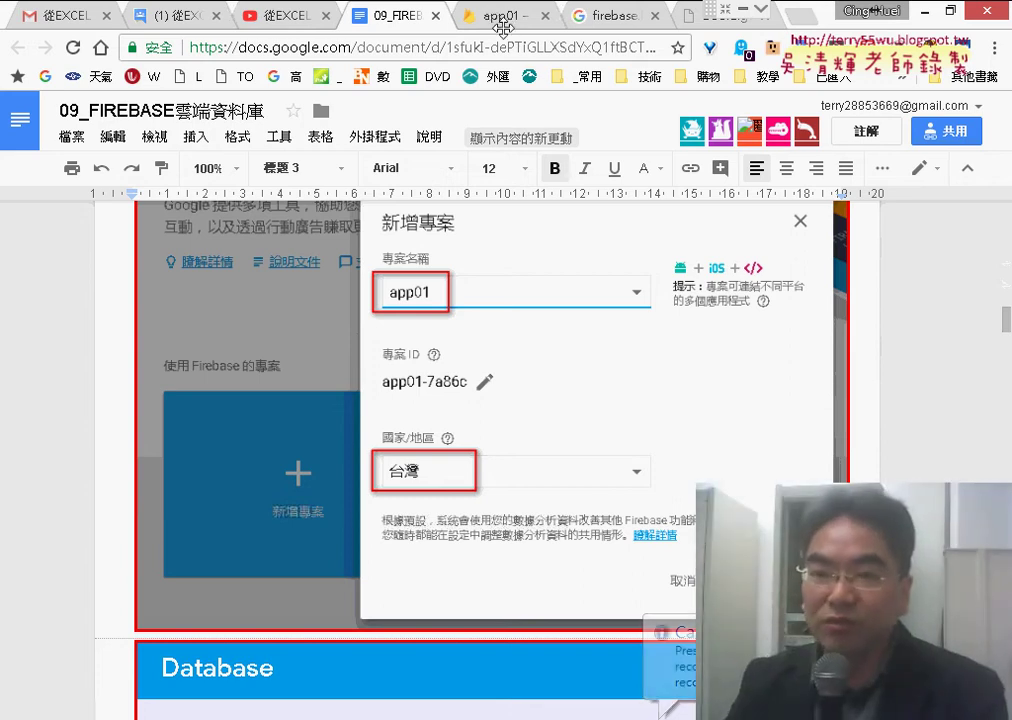
Switch from the tutorial document to the app01 project's Firebase Realtime Database page
{"action": "left_click", "coordinate": [497, 16]}
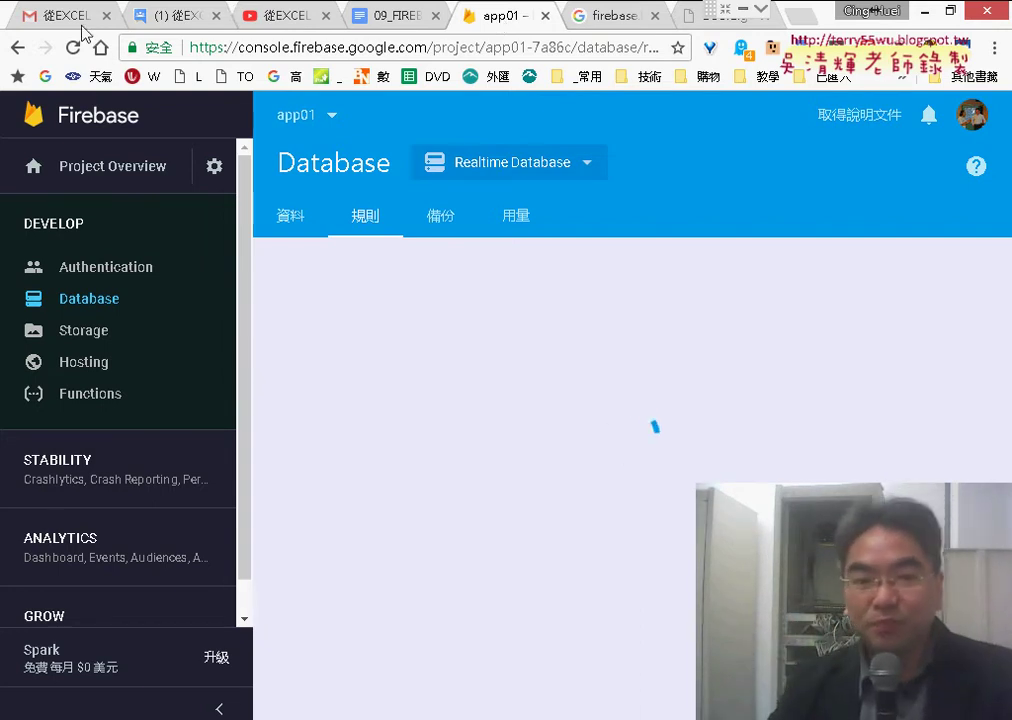
Show the 資料 (Data) tab and reload Database so the app01-7a86c root reads null
{"action": "left_click", "coordinate": [300, 228]}
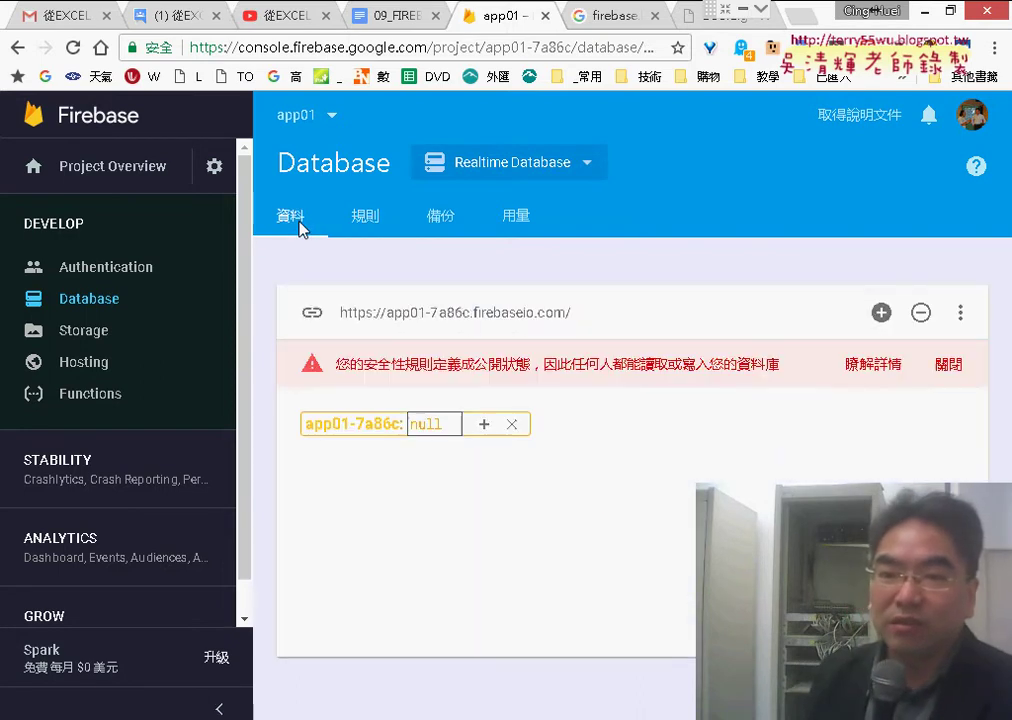
{"action": "left_click", "coordinate": [88, 301]}
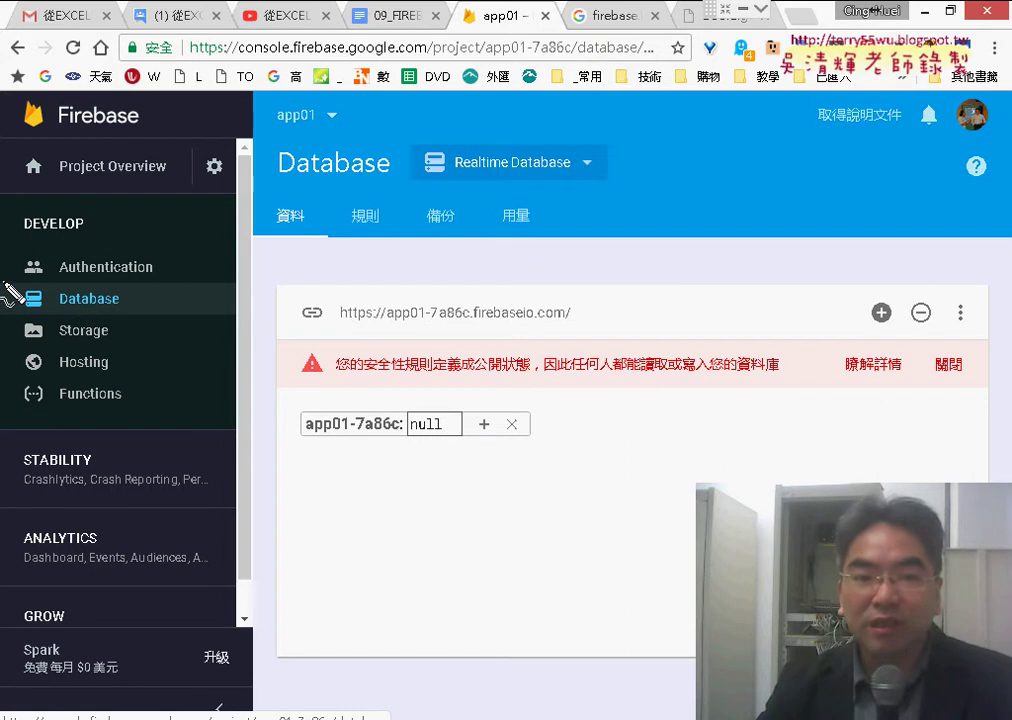
{"action": "mouse_move", "coordinate": [8, 312]}
{"action": "left_mouse_down"}
{"action": "mouse_move", "coordinate": [112, 285]}
{"action": "mouse_move", "coordinate": [125, 316]}
{"action": "left_mouse_up"}
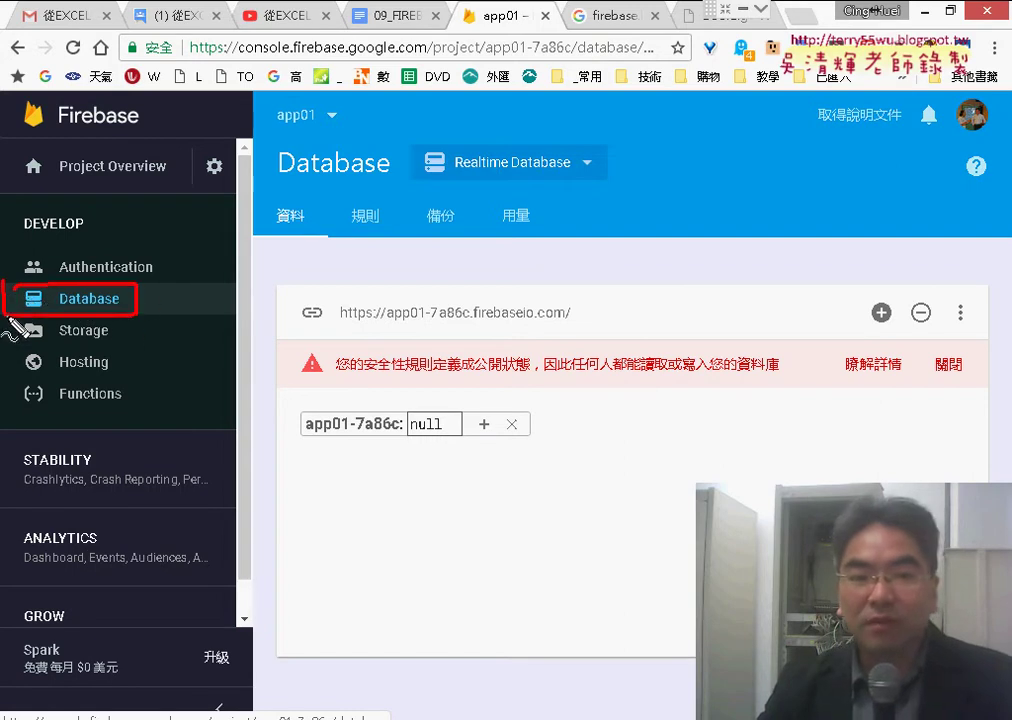
{"action": "mouse_move", "coordinate": [277, 300]}
{"action": "left_mouse_down"}
{"action": "mouse_move", "coordinate": [138, 299]}
{"action": "mouse_move", "coordinate": [162, 318]}
{"action": "left_mouse_up"}
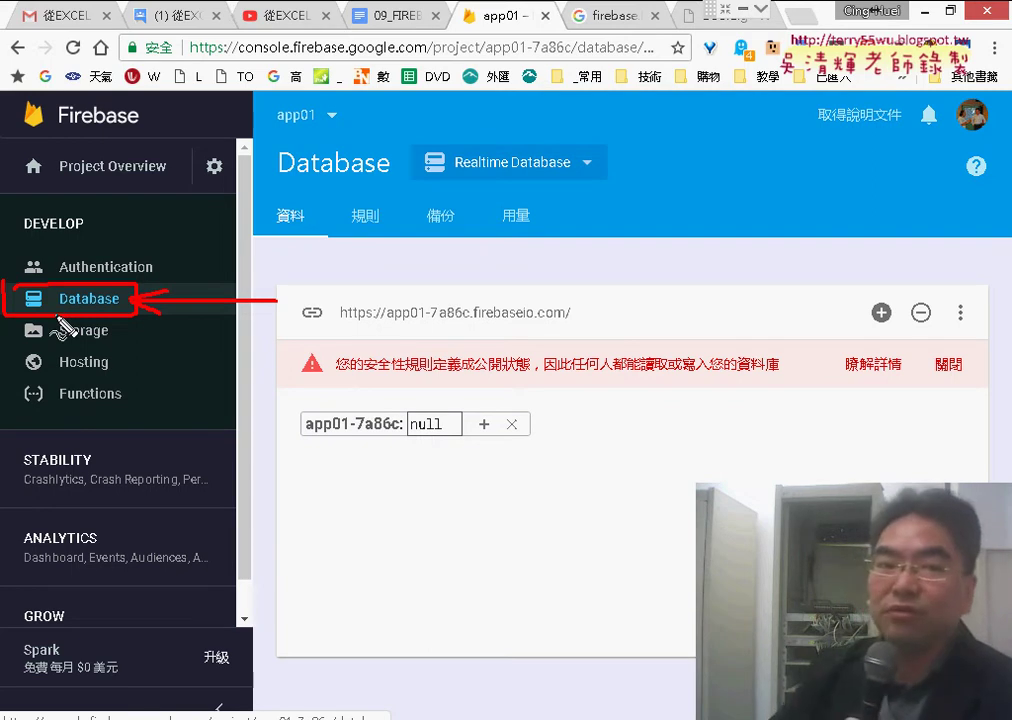
{"action": "mouse_move", "coordinate": [176, 208]}
{"action": "left_mouse_down"}
{"action": "mouse_move", "coordinate": [131, 242]}
{"action": "mouse_move", "coordinate": [154, 253]}
{"action": "left_mouse_up"}
{"action": "left_click_drag", "start_coordinate": [72, 281], "coordinate": [145, 272]}
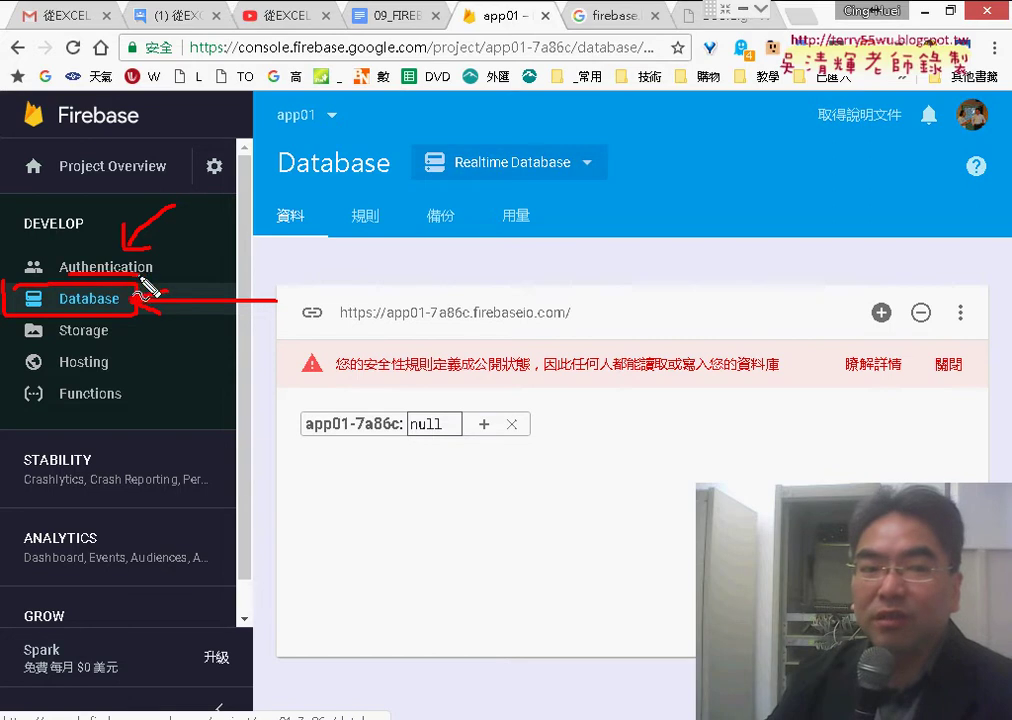
{"action": "left_click_drag", "start_coordinate": [44, 257], "coordinate": [47, 270]}
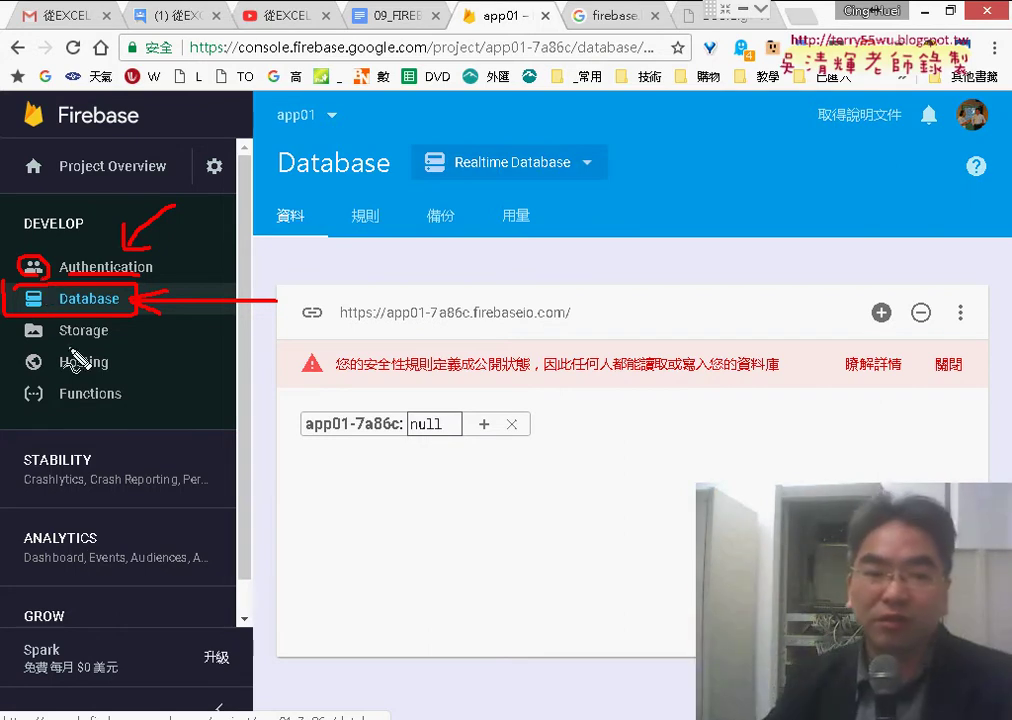
{"action": "mouse_move", "coordinate": [75, 339]}
{"action": "left_mouse_down"}
{"action": "mouse_move", "coordinate": [96, 338]}
{"action": "mouse_move", "coordinate": [33, 345]}
{"action": "left_mouse_up"}
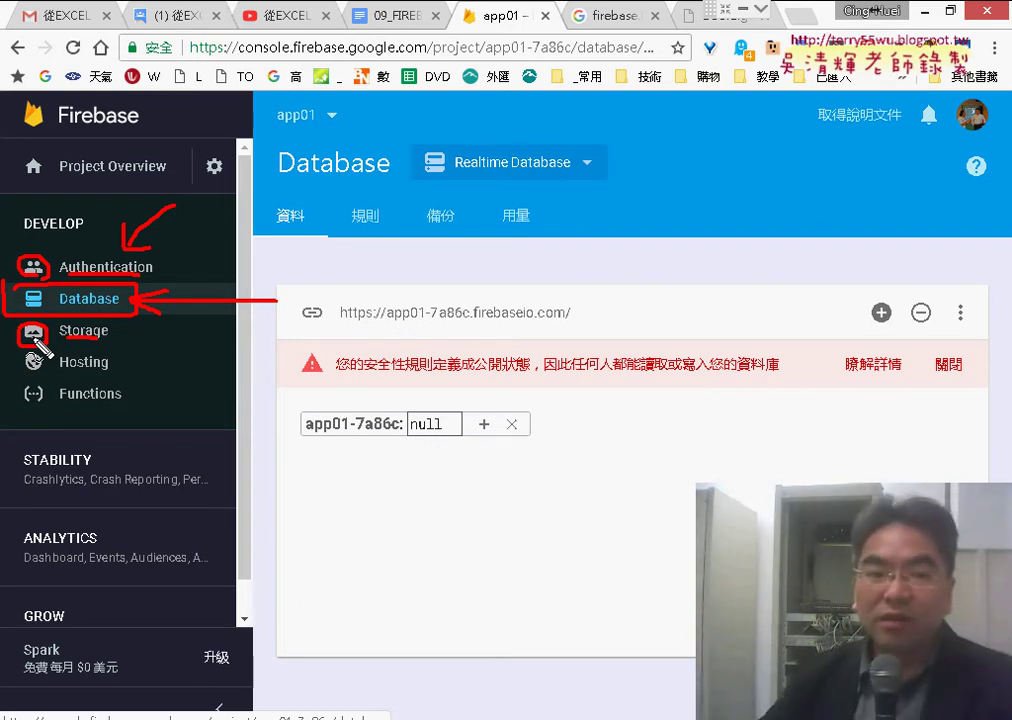
{"action": "left_click_drag", "start_coordinate": [30, 380], "coordinate": [113, 379]}
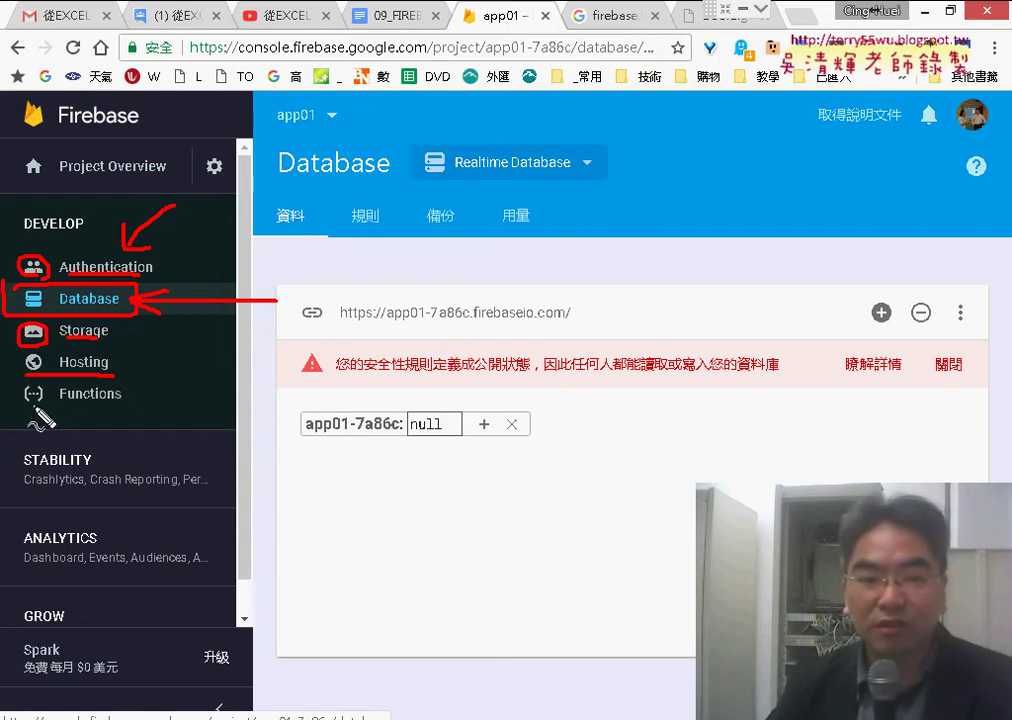
{"action": "left_click_drag", "start_coordinate": [36, 410], "coordinate": [131, 414]}
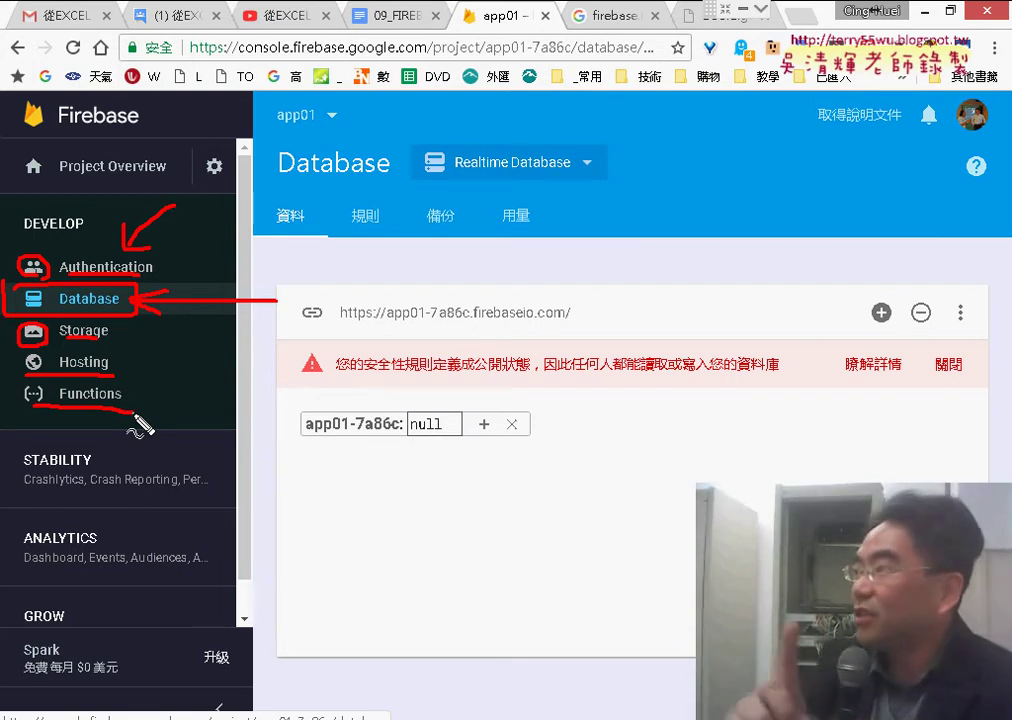
{"action": "key", "text": "Escape"}
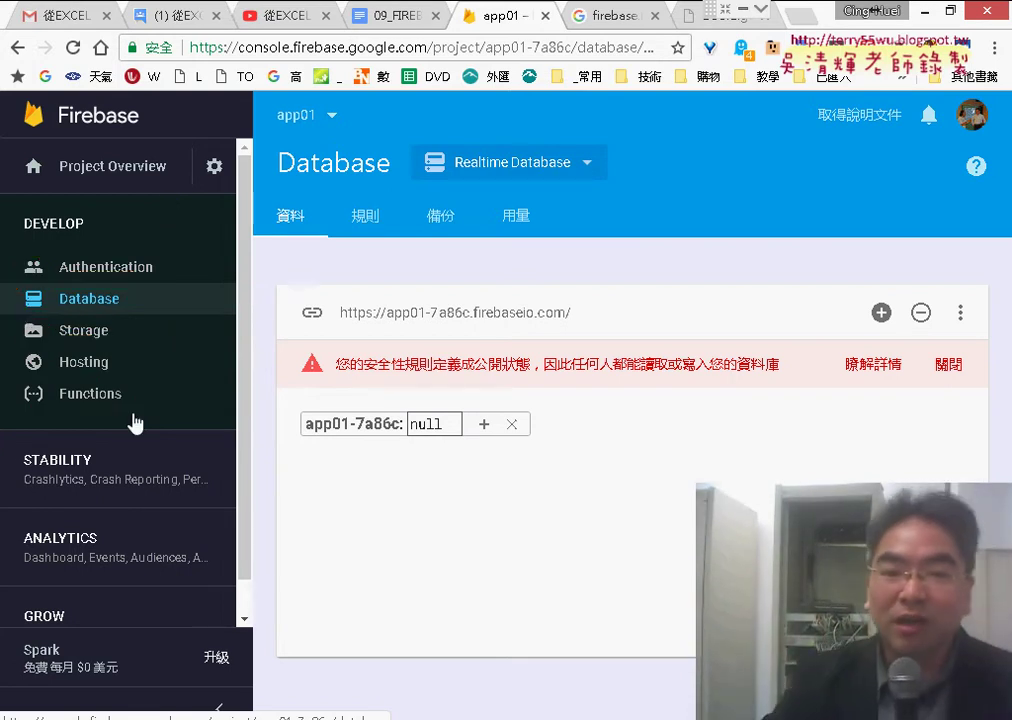
{"action": "left_click", "coordinate": [90, 300]}
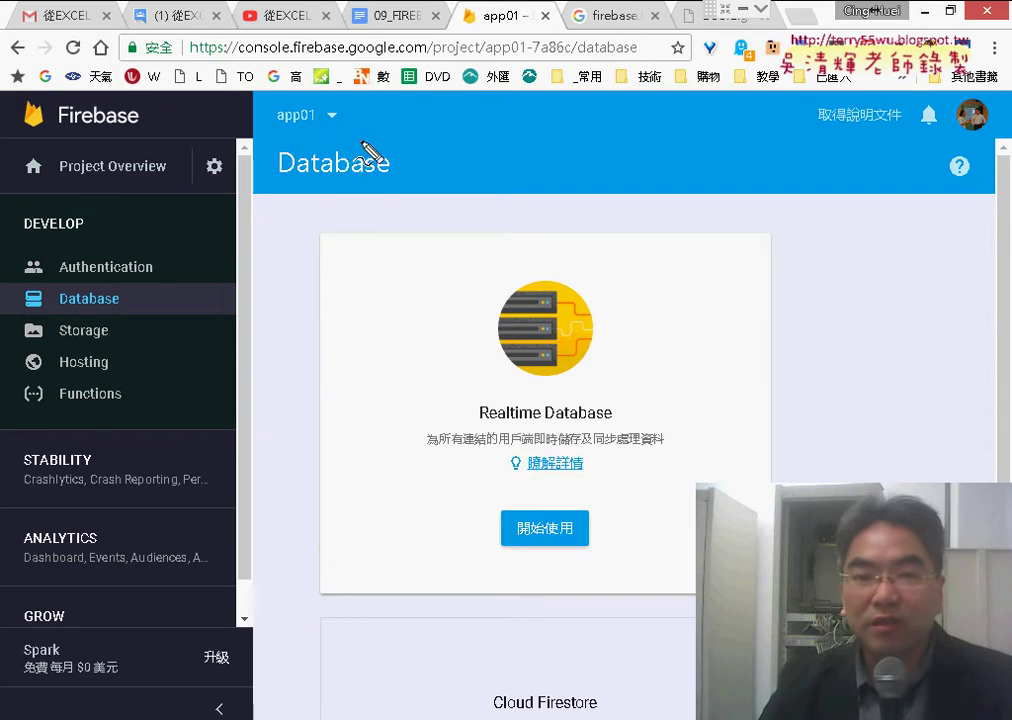
{"action": "left_click_drag", "start_coordinate": [300, 135], "coordinate": [340, 110]}
{"action": "left_click_drag", "start_coordinate": [212, 203], "coordinate": [252, 133]}
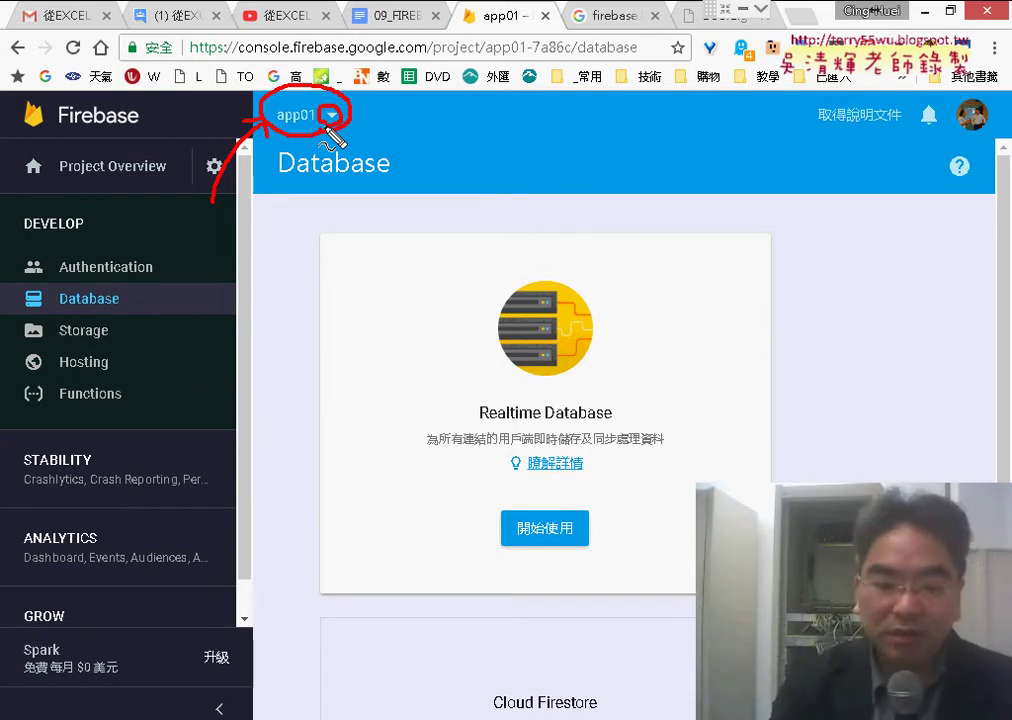
{"action": "key", "text": "Escape"}
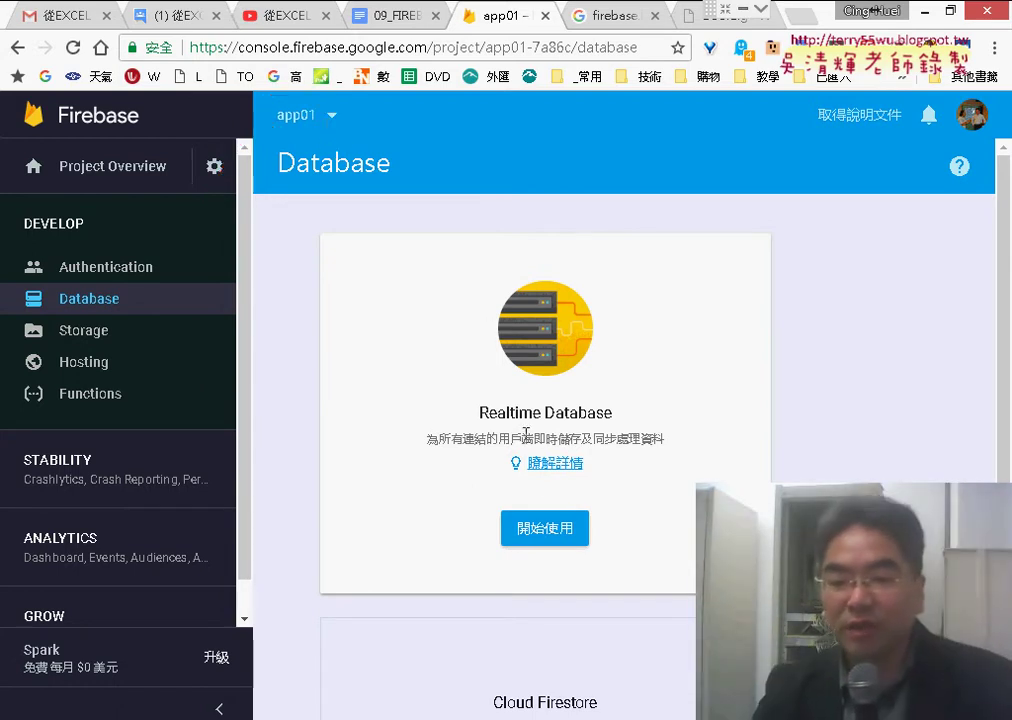
{"action": "left_click", "coordinate": [544, 528]}
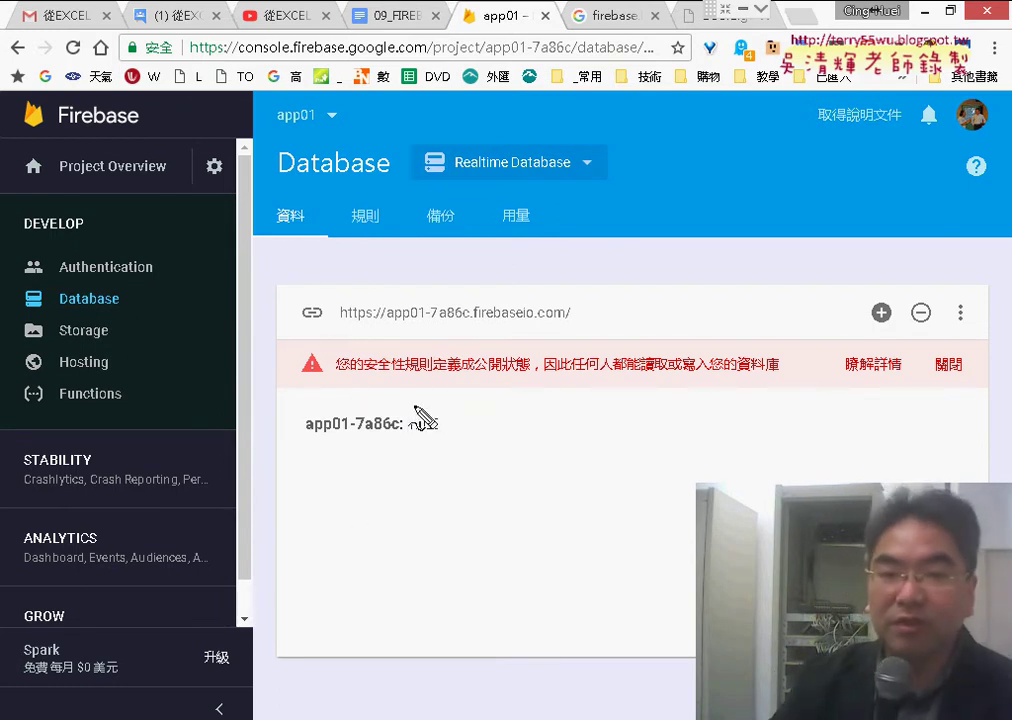
Open the 規則 (Rules) tab and select the true value of the .read rule
{"action": "left_click_drag", "start_coordinate": [300, 197], "coordinate": [314, 242]}
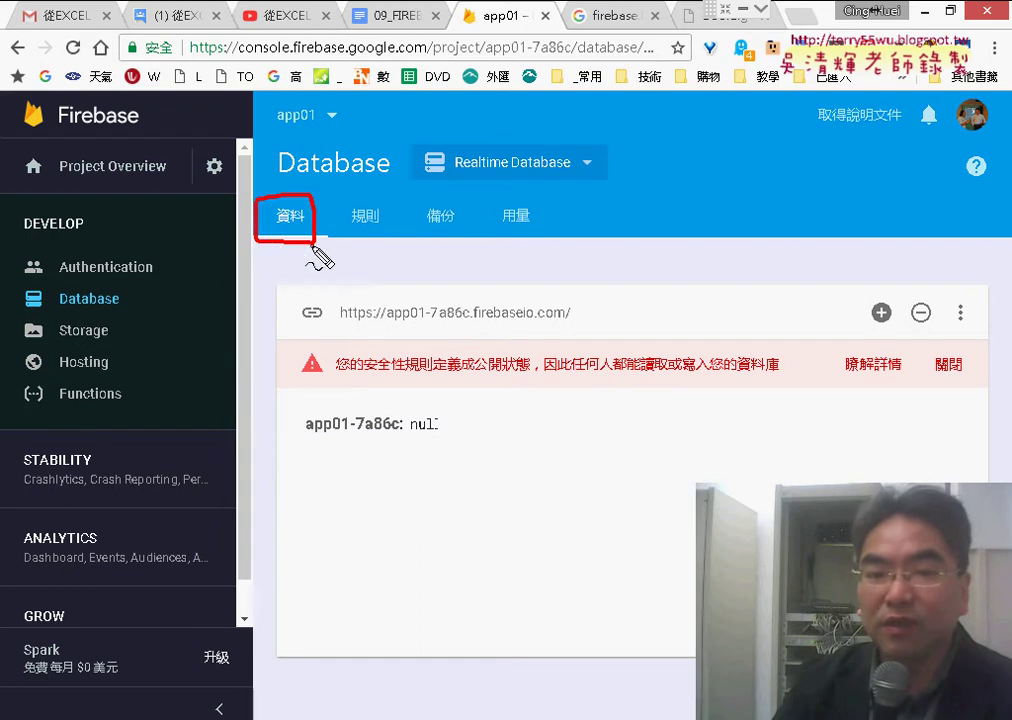
{"action": "left_click_drag", "start_coordinate": [311, 437], "coordinate": [430, 445]}
{"action": "mouse_move", "coordinate": [437, 578]}
{"action": "left_mouse_down"}
{"action": "mouse_move", "coordinate": [430, 462]}
{"action": "mouse_move", "coordinate": [466, 484]}
{"action": "left_mouse_up"}
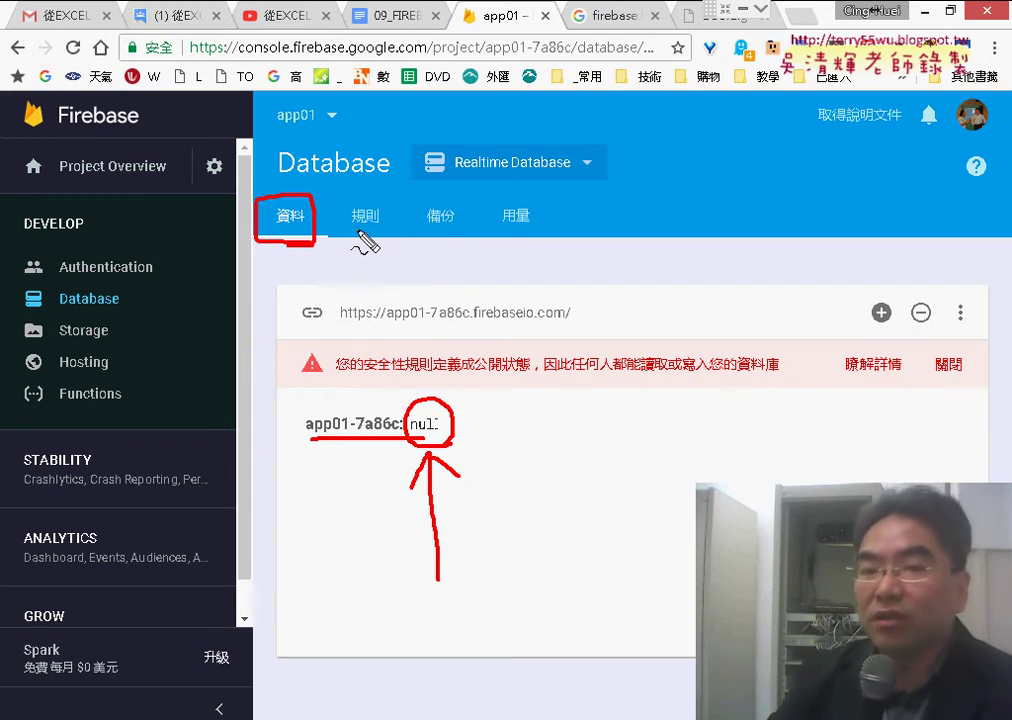
{"action": "left_click_drag", "start_coordinate": [386, 238], "coordinate": [356, 208]}
{"action": "mouse_move", "coordinate": [376, 138]}
{"action": "left_mouse_down"}
{"action": "mouse_move", "coordinate": [374, 205]}
{"action": "mouse_move", "coordinate": [389, 186]}
{"action": "left_mouse_up"}
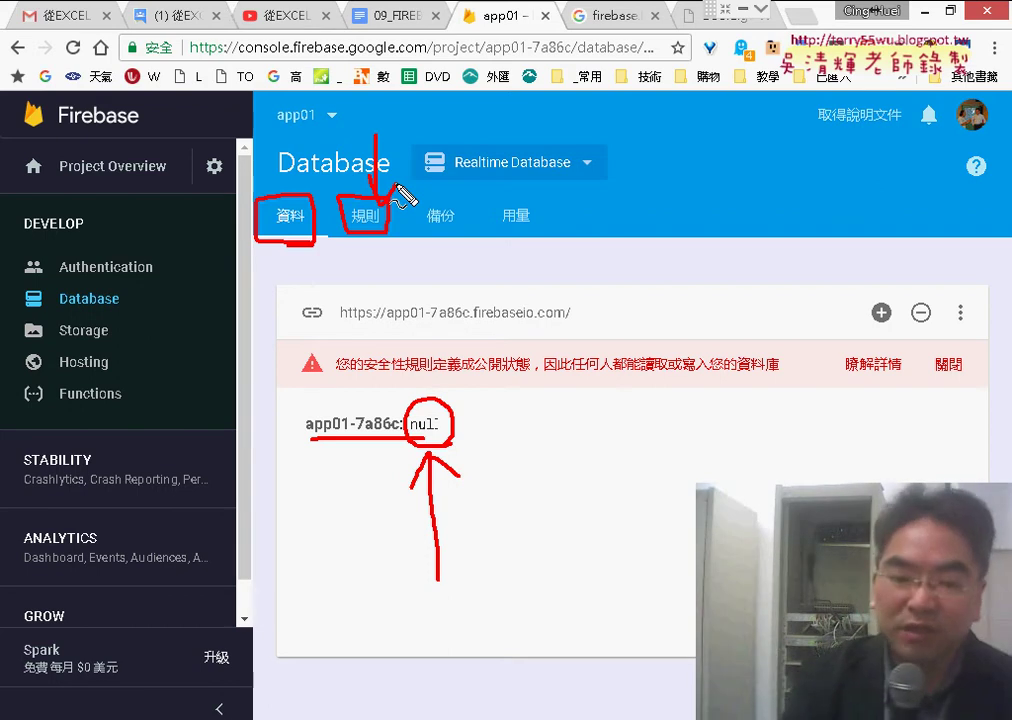
{"action": "key", "text": "Escape"}
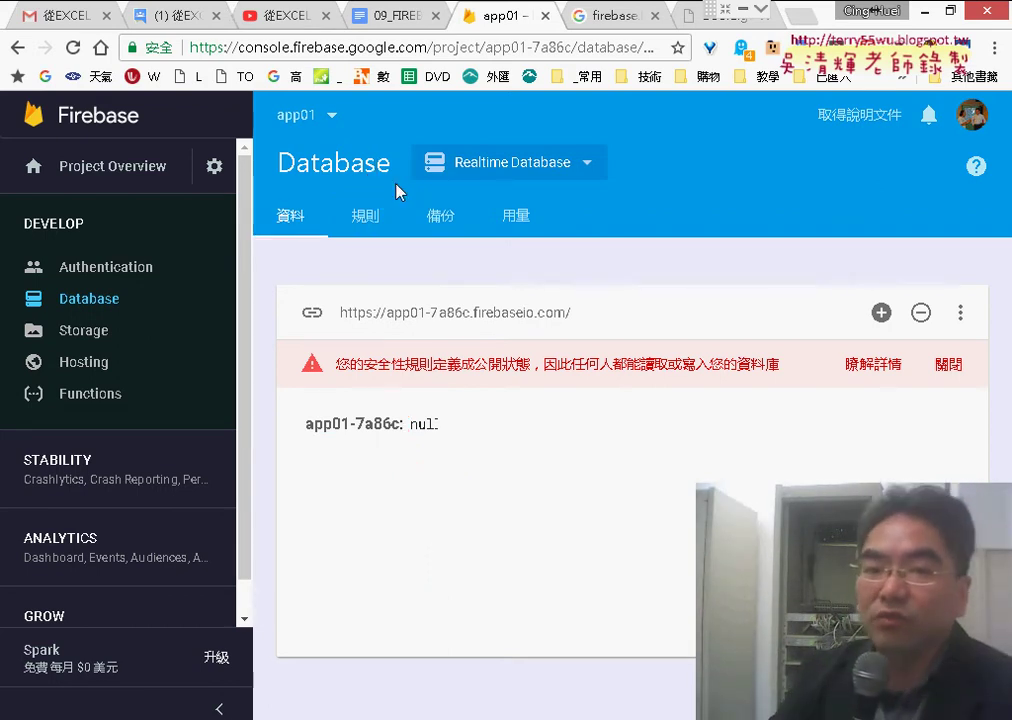
{"action": "left_click", "coordinate": [363, 221]}
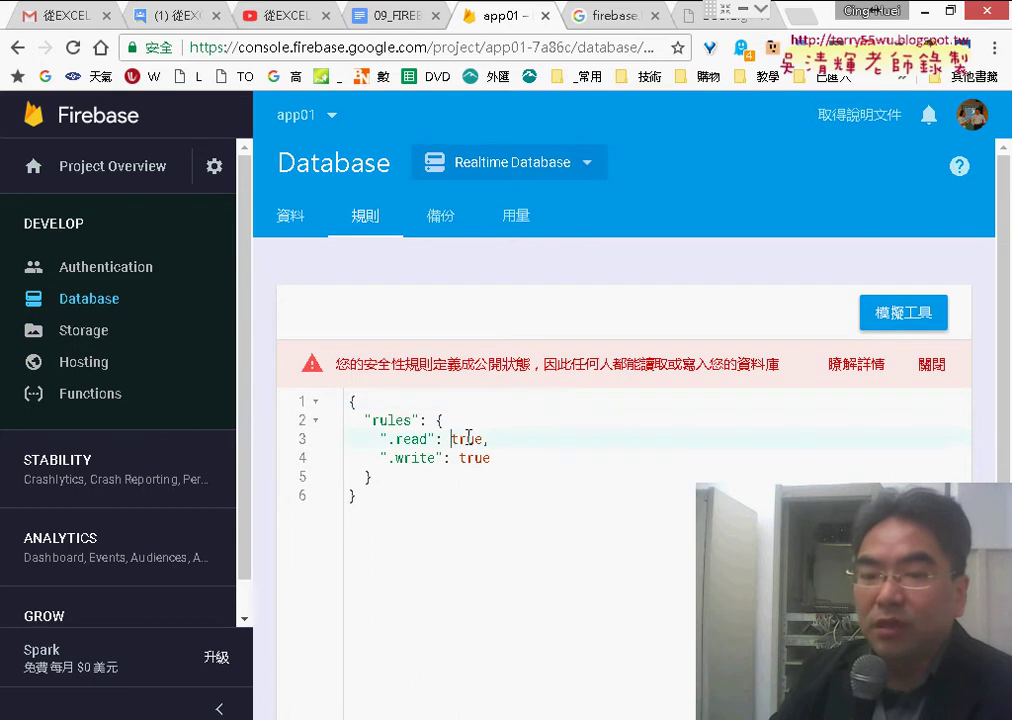
{"action": "double_click", "coordinate": [480, 436]}
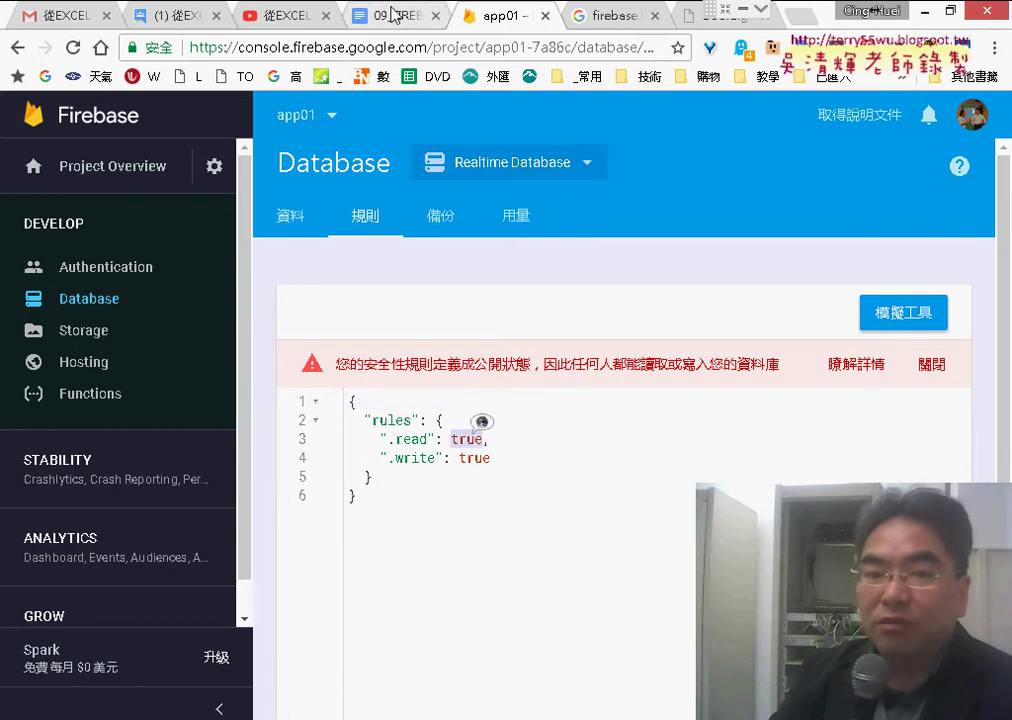
Go back to the tutorial and read the notes on public read/write database rules
{"action": "left_click", "coordinate": [398, 15]}
{"action": "scroll", "coordinate": [487, 334], "scroll_direction": "down", "scroll_amount": 2}
{"action": "scroll", "coordinate": [487, 334], "scroll_direction": "down", "scroll_amount": 1}
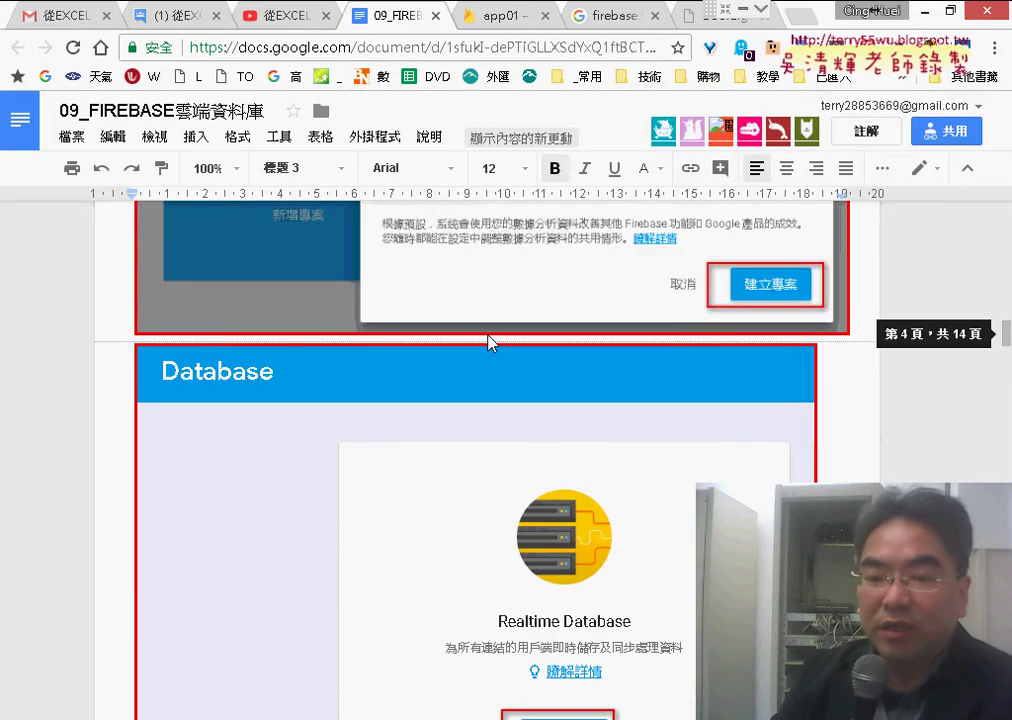
{"action": "scroll", "coordinate": [487, 334], "scroll_direction": "down", "scroll_amount": 2}
{"action": "scroll", "coordinate": [487, 334], "scroll_direction": "down", "scroll_amount": 1}
{"action": "scroll", "coordinate": [487, 334], "scroll_direction": "down", "scroll_amount": 2}
{"action": "scroll", "coordinate": [487, 334], "scroll_direction": "down", "scroll_amount": 2}
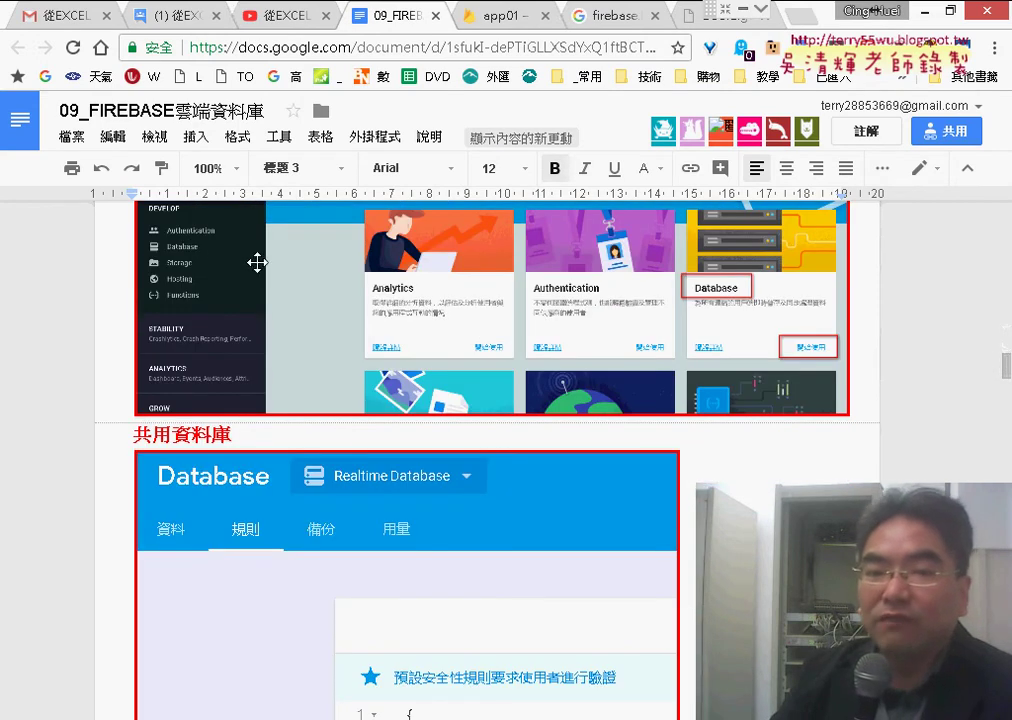
{"action": "scroll", "coordinate": [265, 265], "scroll_direction": "up", "scroll_amount": 1}
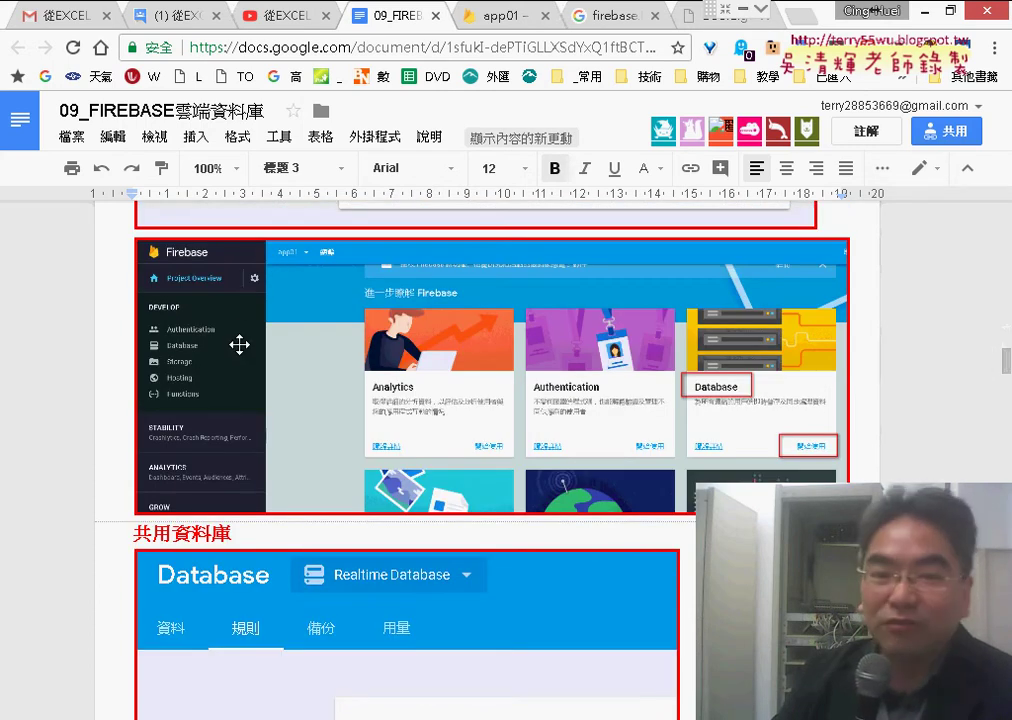
{"action": "scroll", "coordinate": [309, 382], "scroll_direction": "down", "scroll_amount": 1}
{"action": "scroll", "coordinate": [309, 382], "scroll_direction": "down", "scroll_amount": 1}
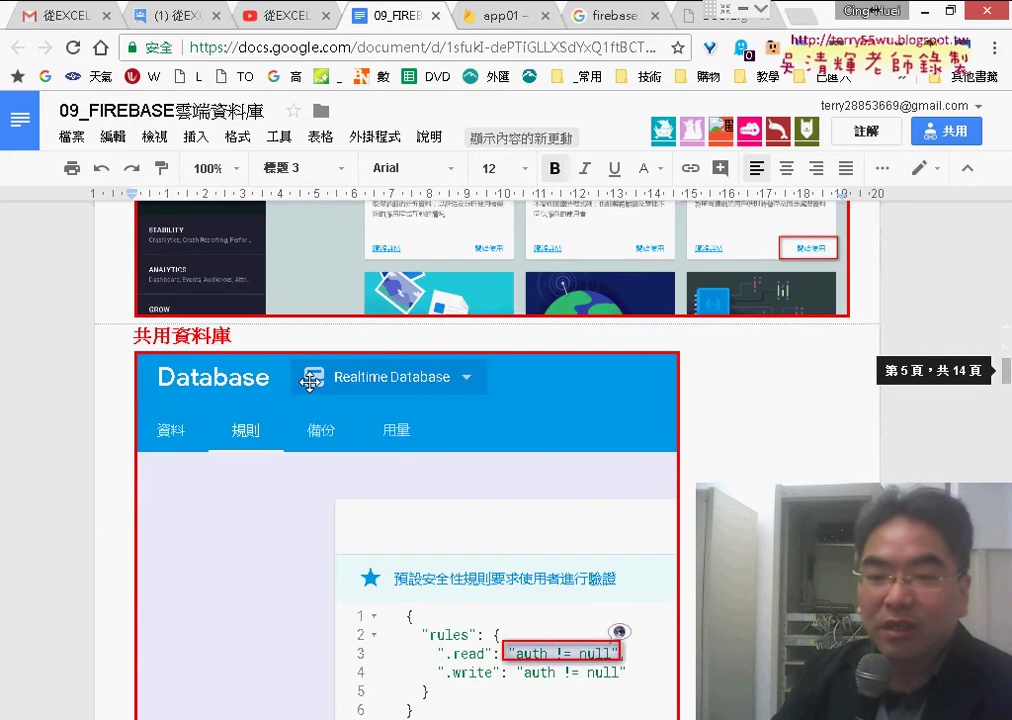
{"action": "scroll", "coordinate": [309, 382], "scroll_direction": "down", "scroll_amount": 1}
{"action": "scroll", "coordinate": [309, 382], "scroll_direction": "down", "scroll_amount": 1}
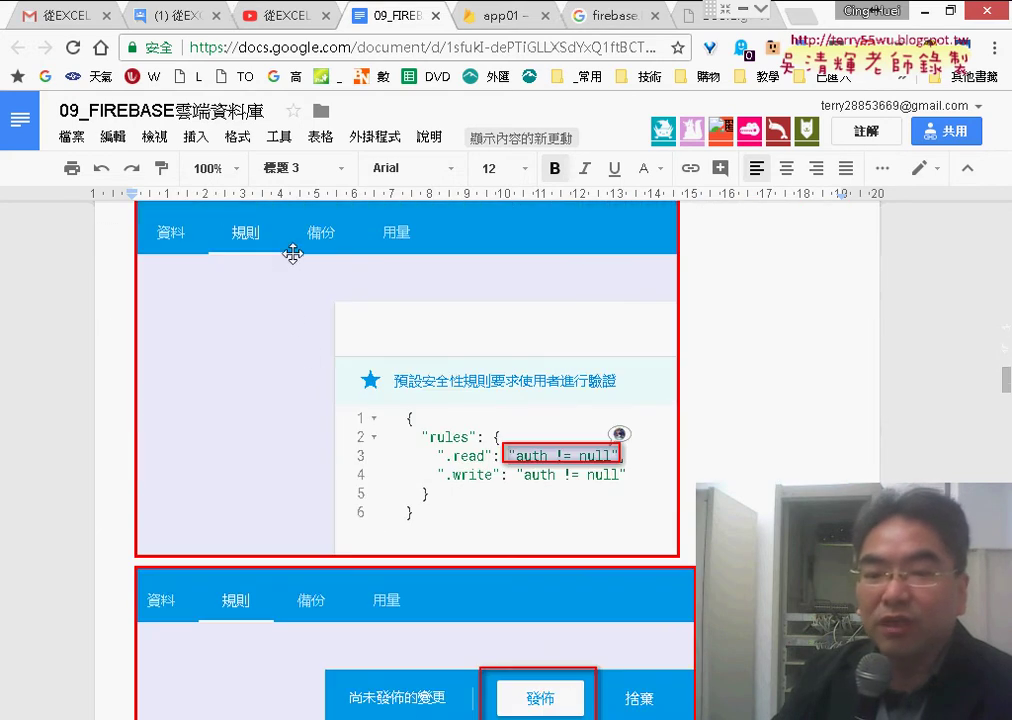
{"action": "scroll", "coordinate": [329, 321], "scroll_direction": "down", "scroll_amount": 1}
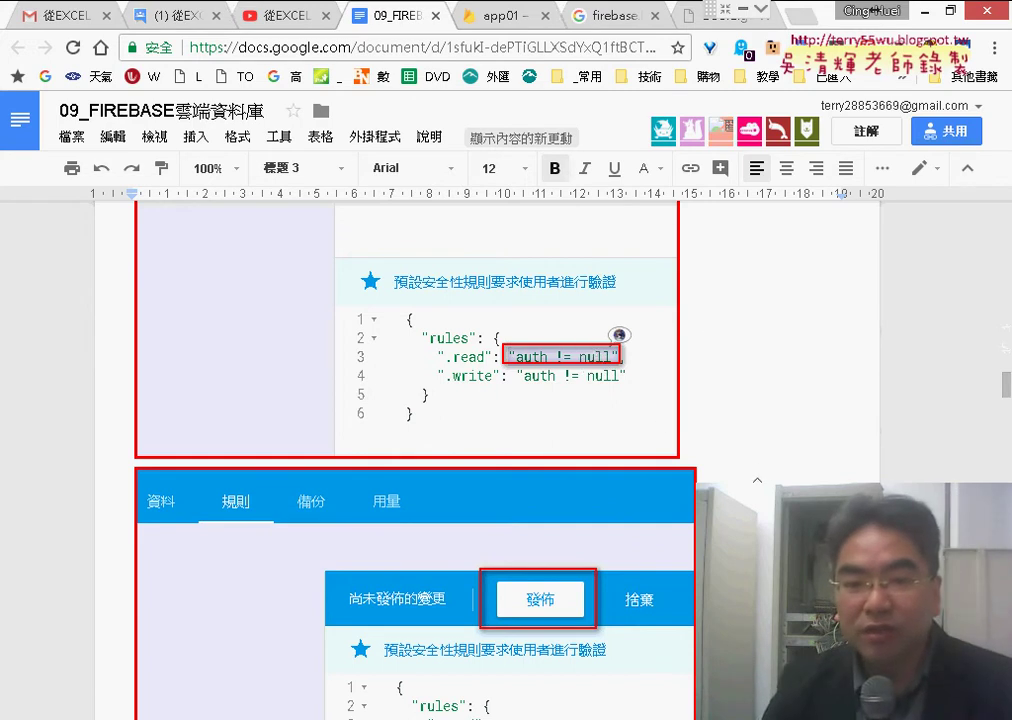
Scroll on to the Python heading, then return to the app01 Firebase rules page
{"action": "scroll", "coordinate": [645, 413], "scroll_direction": "down", "scroll_amount": 3}
{"action": "scroll", "coordinate": [510, 316], "scroll_direction": "up", "scroll_amount": 2}
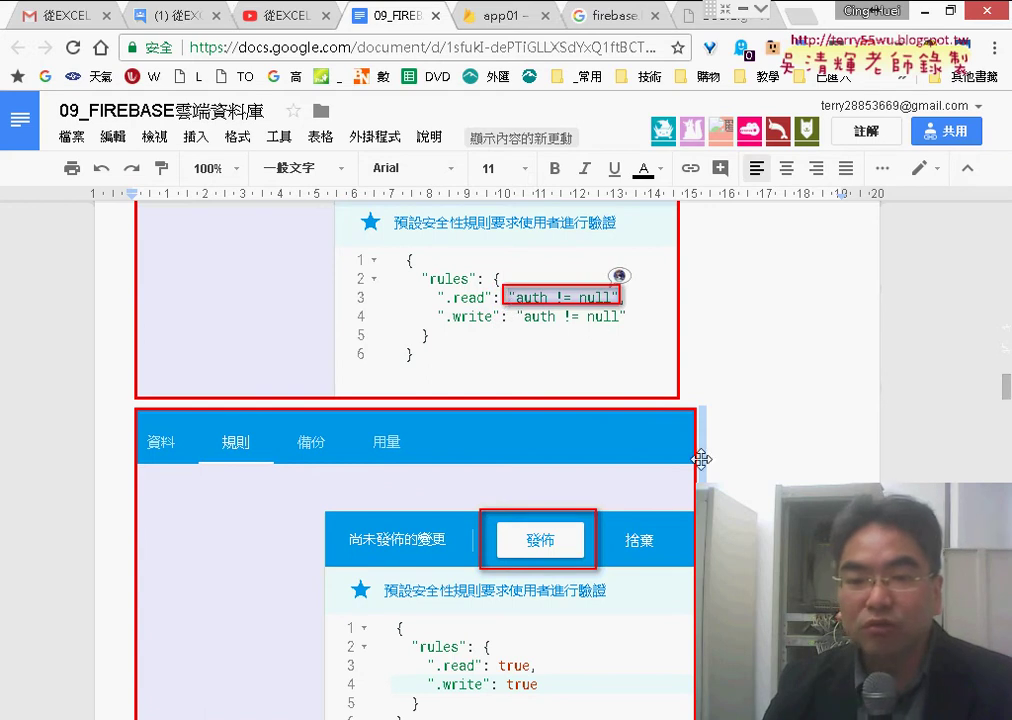
{"action": "scroll", "coordinate": [714, 468], "scroll_direction": "down", "scroll_amount": 2}
{"action": "scroll", "coordinate": [714, 466], "scroll_direction": "down", "scroll_amount": 2}
{"action": "scroll", "coordinate": [714, 466], "scroll_direction": "down", "scroll_amount": 2}
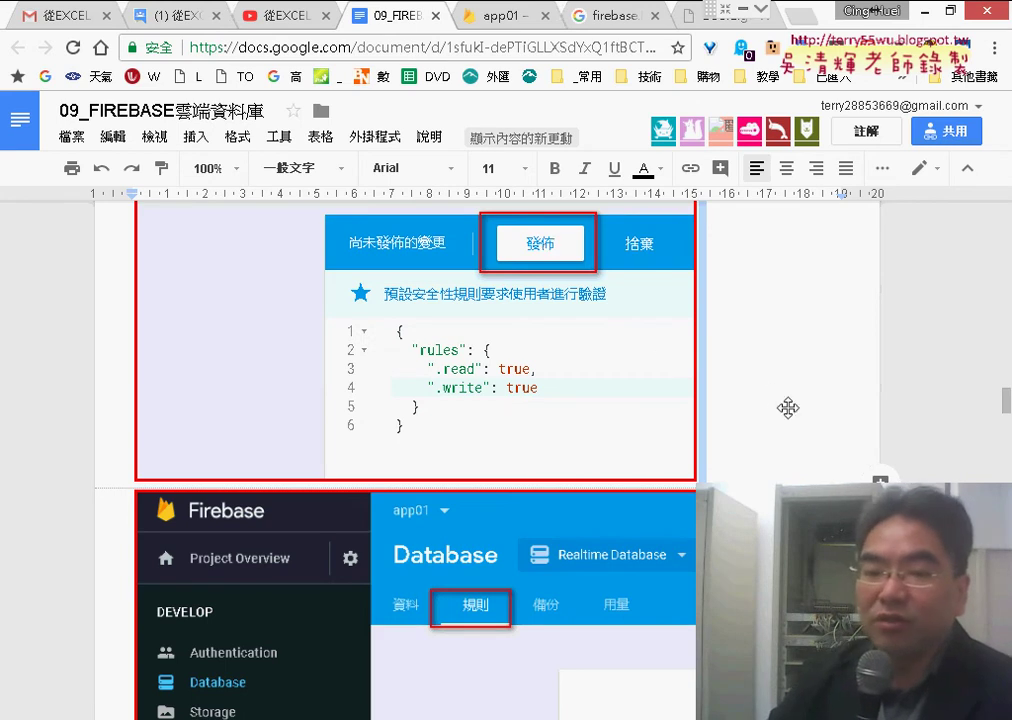
{"action": "scroll", "coordinate": [788, 407], "scroll_direction": "down", "scroll_amount": 3}
{"action": "scroll", "coordinate": [788, 407], "scroll_direction": "down", "scroll_amount": 2}
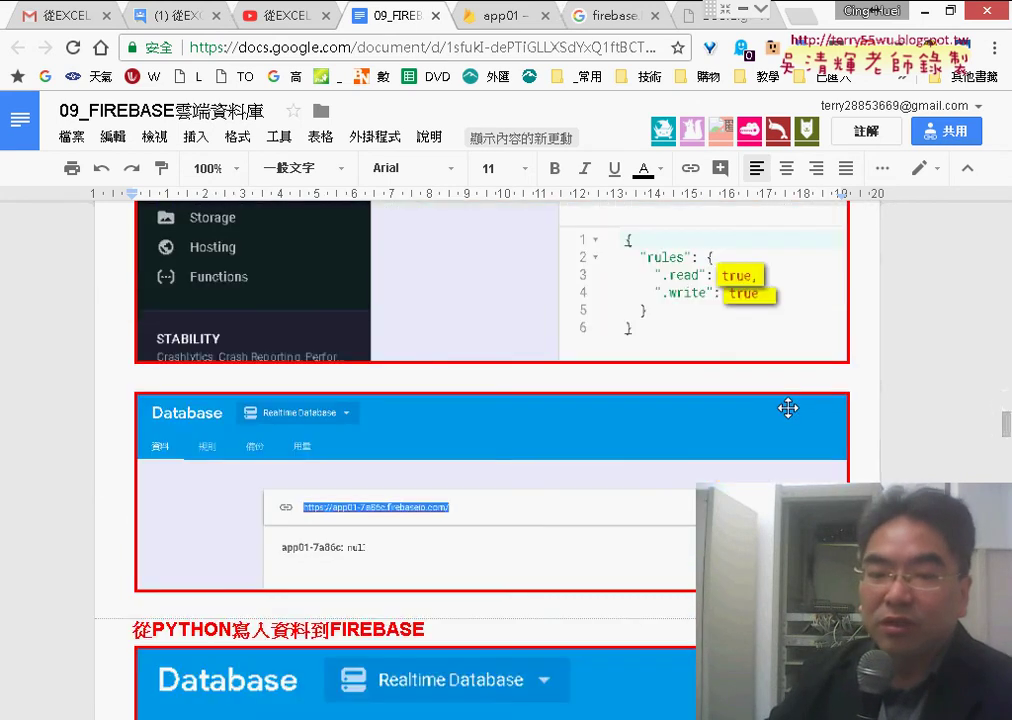
{"action": "scroll", "coordinate": [788, 407], "scroll_direction": "down", "scroll_amount": 1}
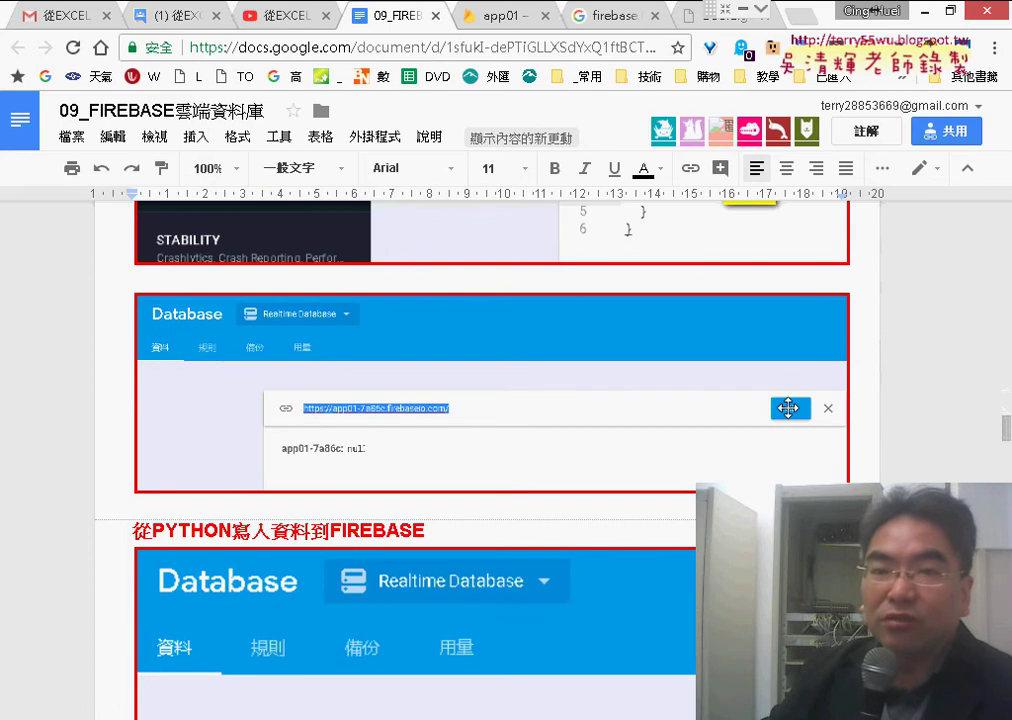
{"action": "left_click", "coordinate": [495, 16]}
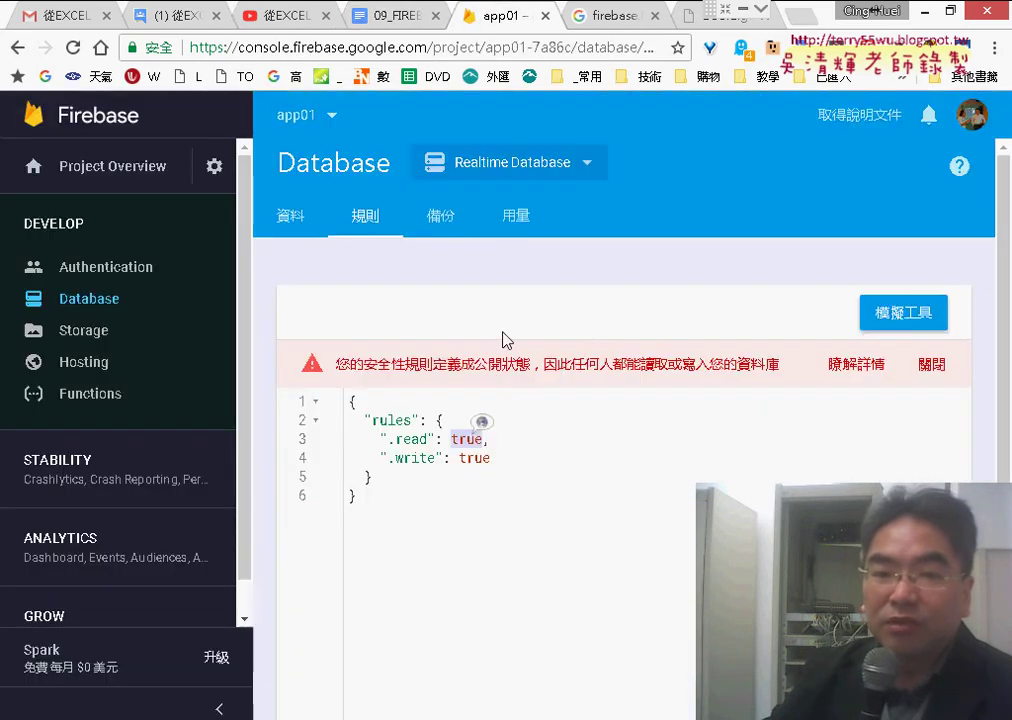
Show app01's empty data view, select its database URL, then return to the tutorial
{"action": "left_click", "coordinate": [285, 225]}
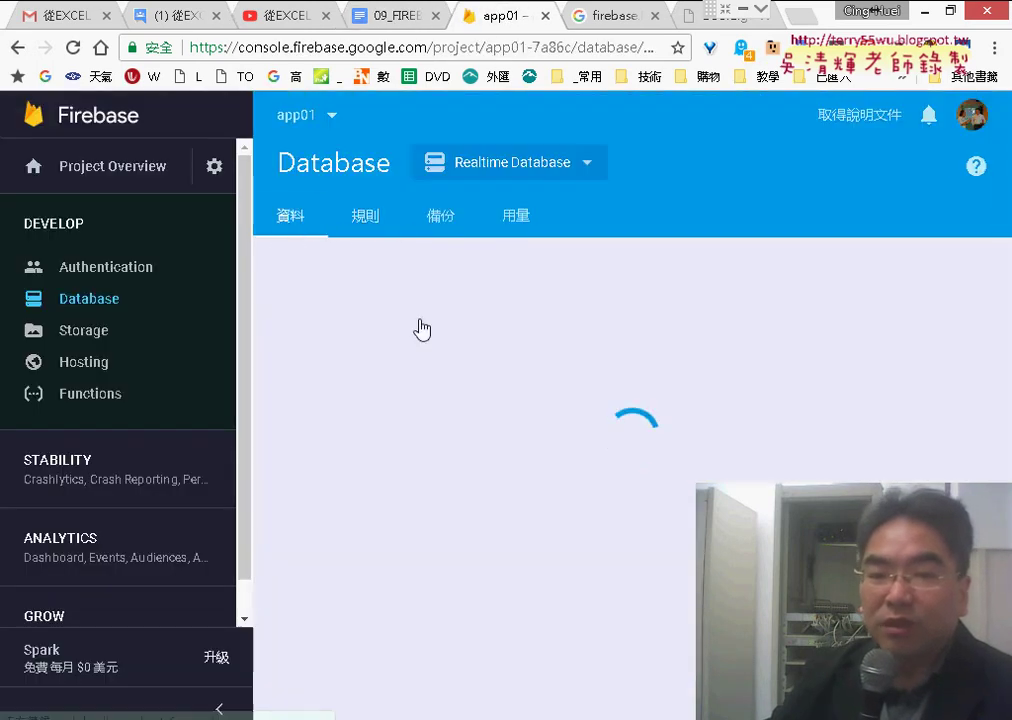
{"action": "left_click_drag", "start_coordinate": [590, 318], "coordinate": [343, 317]}
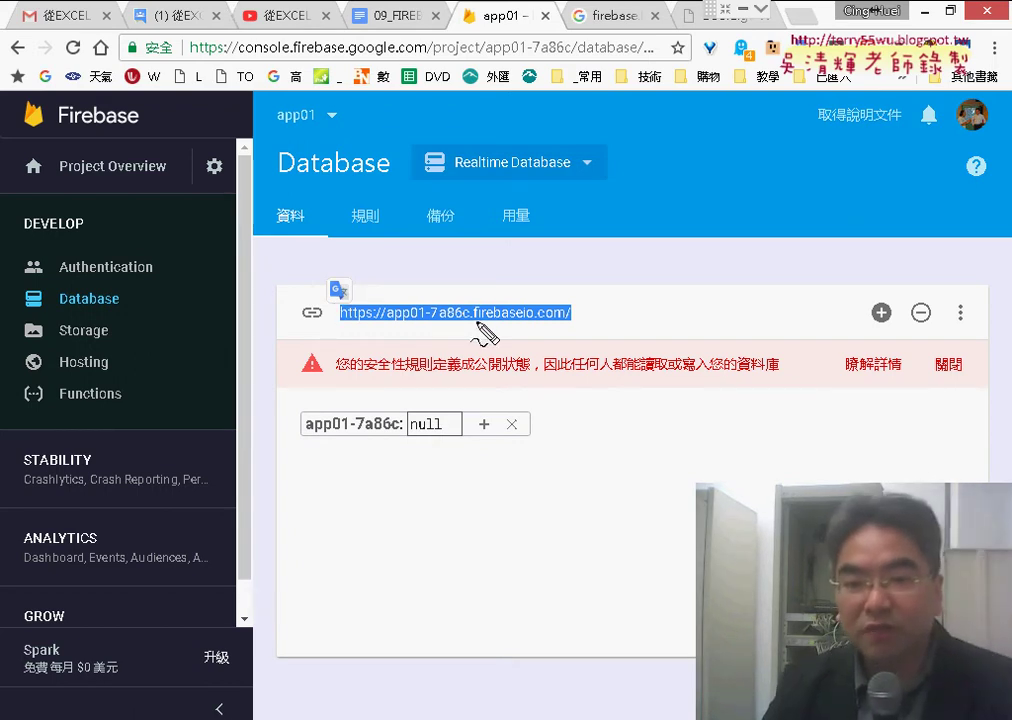
{"action": "left_click_drag", "start_coordinate": [478, 322], "coordinate": [575, 322]}
{"action": "mouse_move", "coordinate": [462, 326]}
{"action": "left_mouse_down"}
{"action": "mouse_move", "coordinate": [376, 327]}
{"action": "mouse_move", "coordinate": [478, 318]}
{"action": "mouse_move", "coordinate": [484, 324]}
{"action": "mouse_move", "coordinate": [466, 338]}
{"action": "left_mouse_up"}
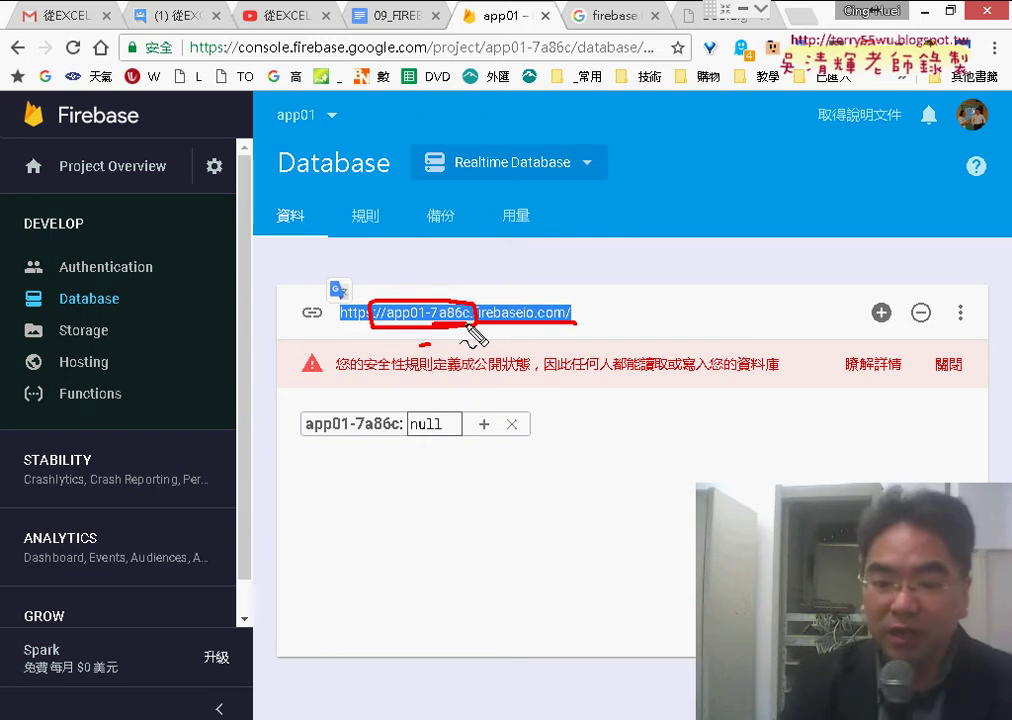
{"action": "key", "text": "Escape"}
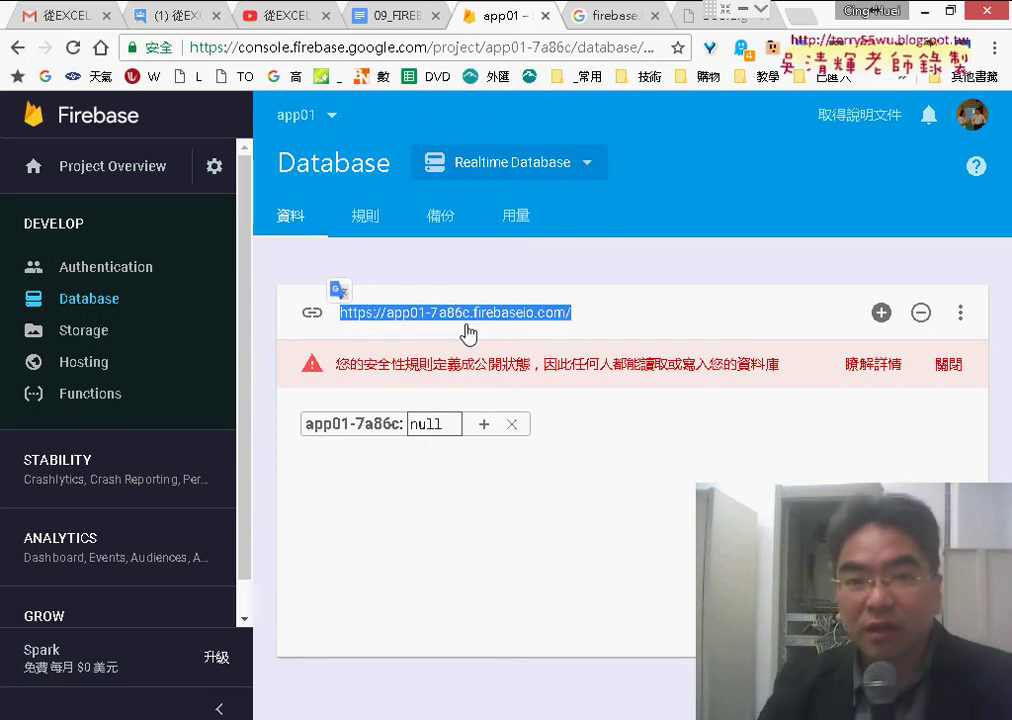
{"action": "left_click", "coordinate": [388, 22]}
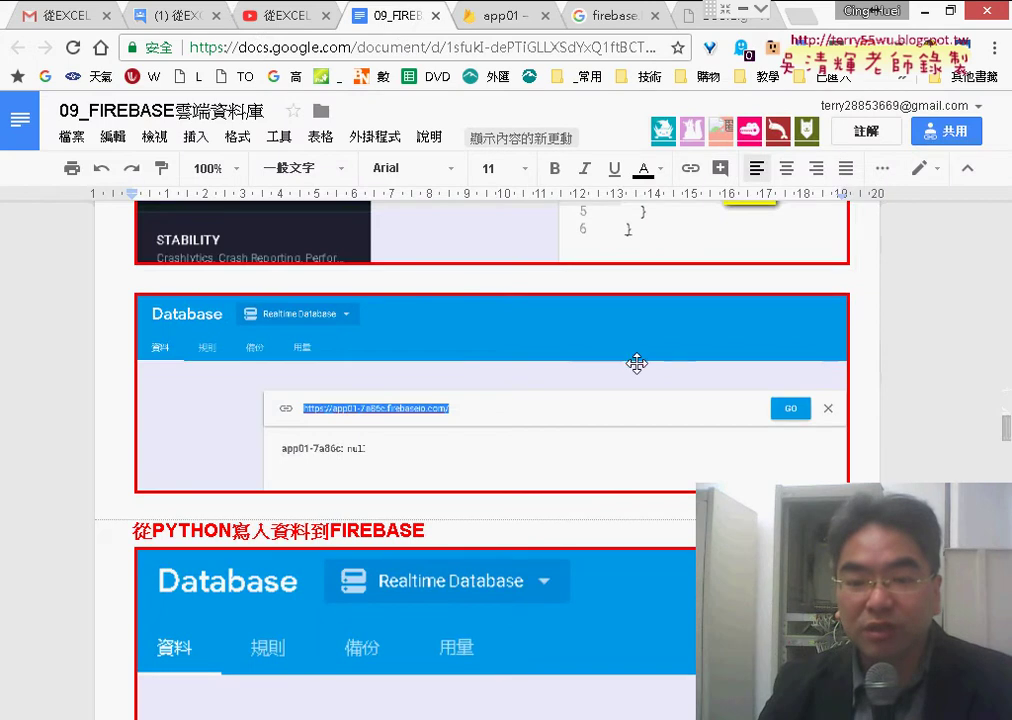
Select the Python script posting three student records and its 'import firebase' line
{"action": "scroll", "coordinate": [635, 361], "scroll_direction": "down", "scroll_amount": 4}
{"action": "scroll", "coordinate": [637, 366], "scroll_direction": "down", "scroll_amount": 2}
{"action": "scroll", "coordinate": [637, 366], "scroll_direction": "down", "scroll_amount": 4}
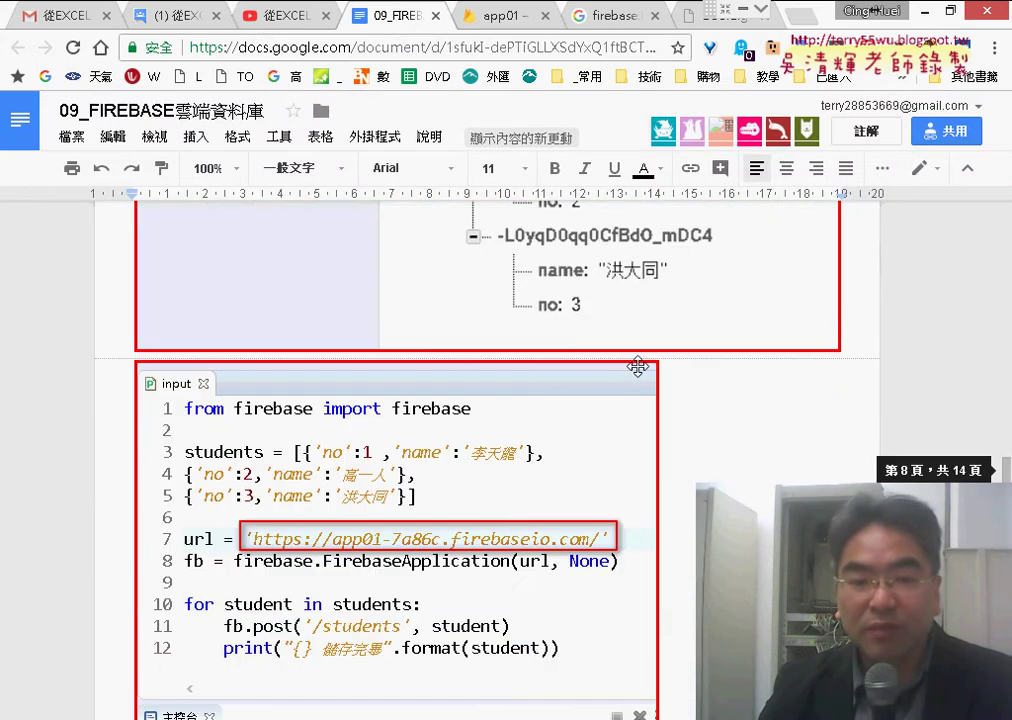
{"action": "scroll", "coordinate": [637, 366], "scroll_direction": "down", "scroll_amount": 2}
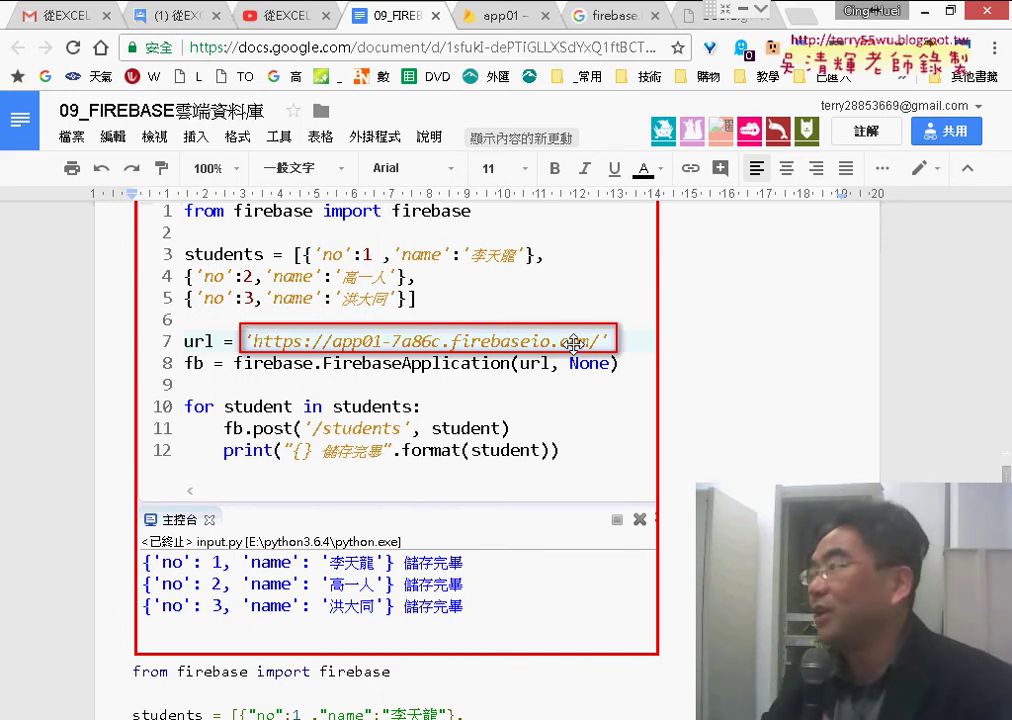
{"action": "scroll", "coordinate": [420, 357], "scroll_direction": "down", "scroll_amount": 1}
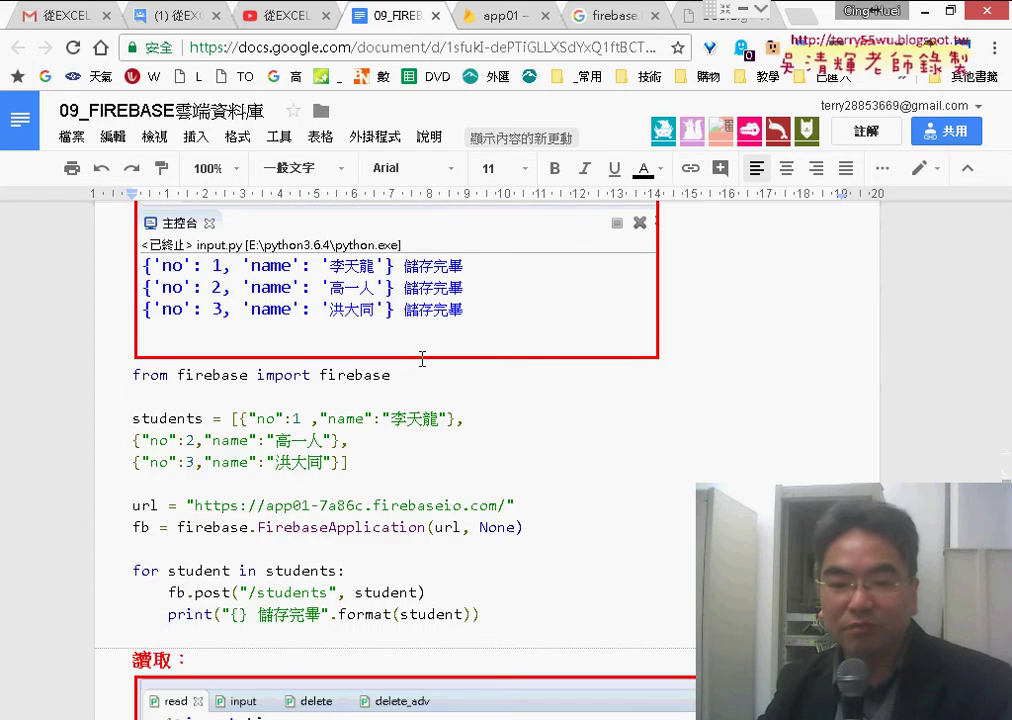
{"action": "left_click_drag", "start_coordinate": [490, 614], "coordinate": [124, 372]}
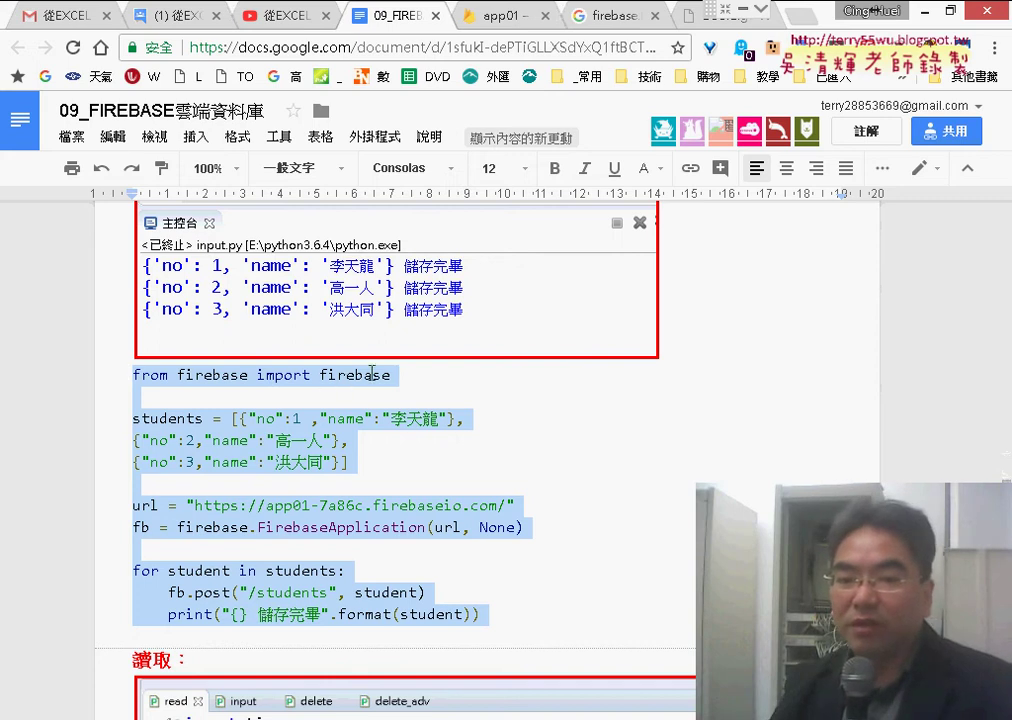
{"action": "left_click_drag", "start_coordinate": [390, 375], "coordinate": [258, 374]}
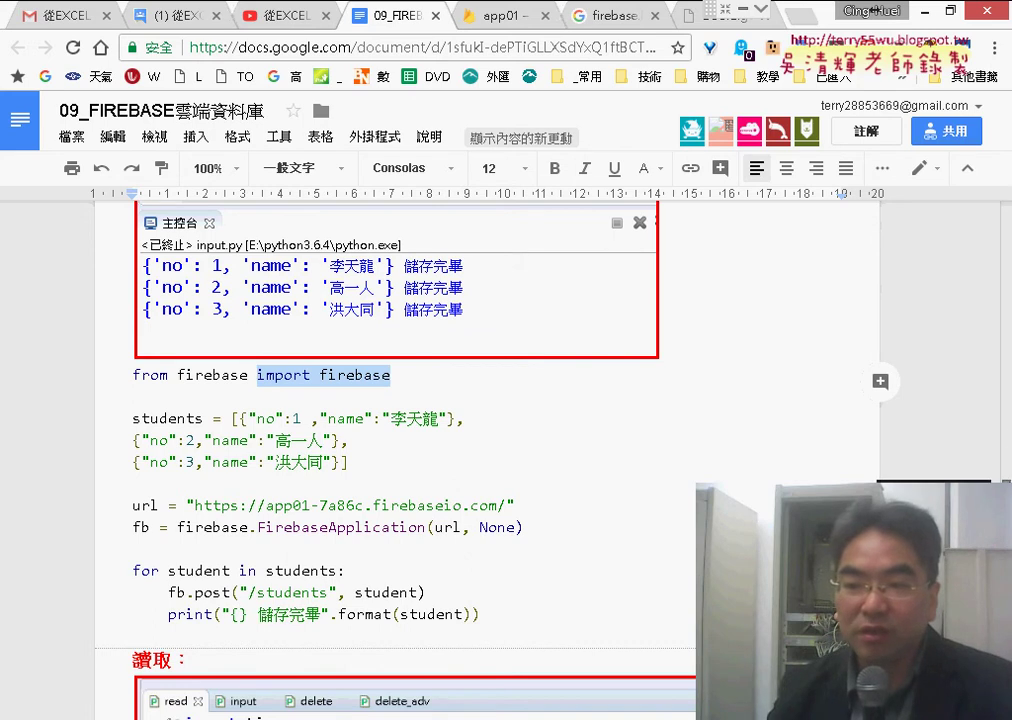
{"action": "left_click_drag", "start_coordinate": [1005, 460], "coordinate": [985, 200]}
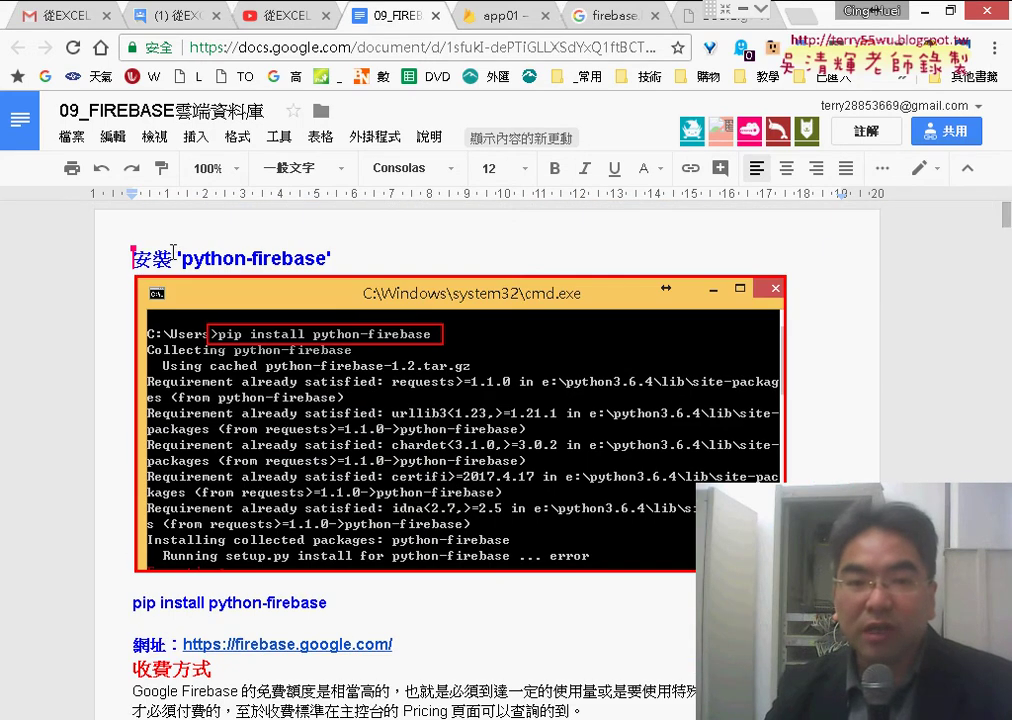
Highlight 'python-firebase' in the heading and within the pip install command
{"action": "left_click_drag", "start_coordinate": [181, 259], "coordinate": [326, 259]}
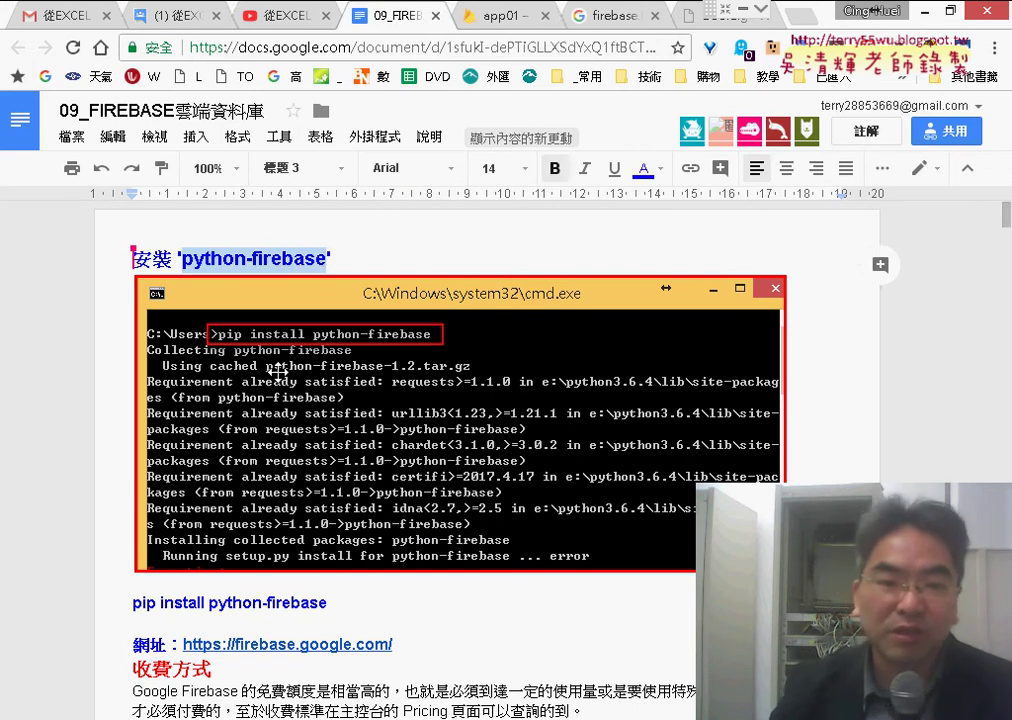
{"action": "scroll", "coordinate": [277, 372], "scroll_direction": "down", "scroll_amount": 1}
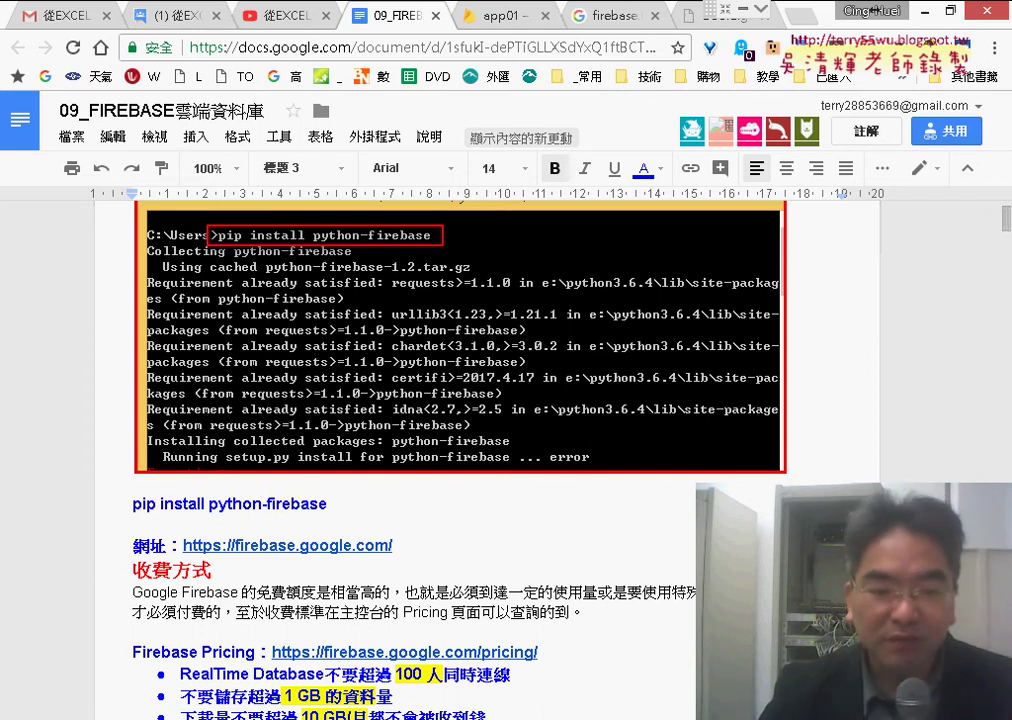
{"action": "mouse_move", "coordinate": [169, 662]}
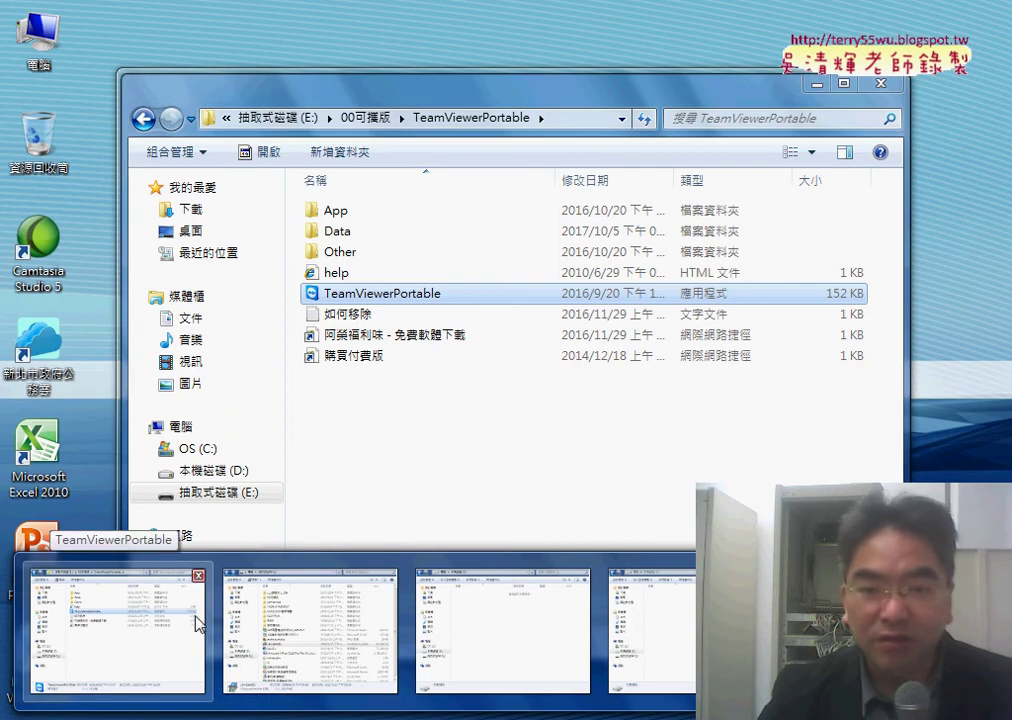
{"action": "scroll", "coordinate": [370, 255], "scroll_direction": "up", "scroll_amount": 1}
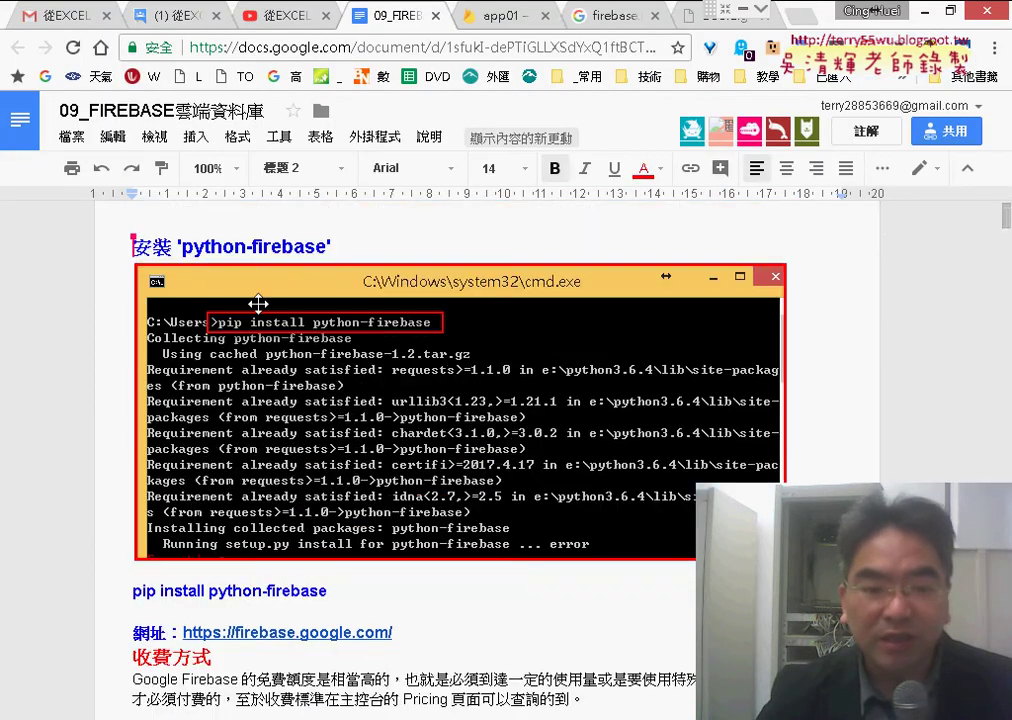
{"action": "left_click_drag", "start_coordinate": [133, 594], "coordinate": [328, 596]}
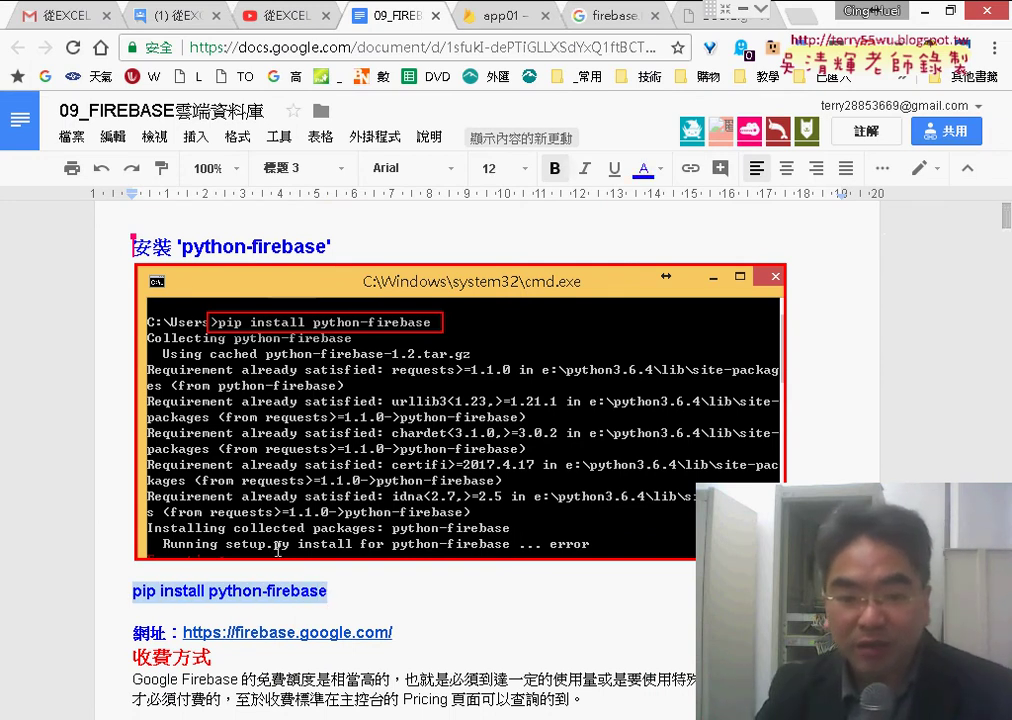
{"action": "left_click", "coordinate": [232, 596]}
{"action": "left_click_drag", "start_coordinate": [208, 592], "coordinate": [270, 594]}
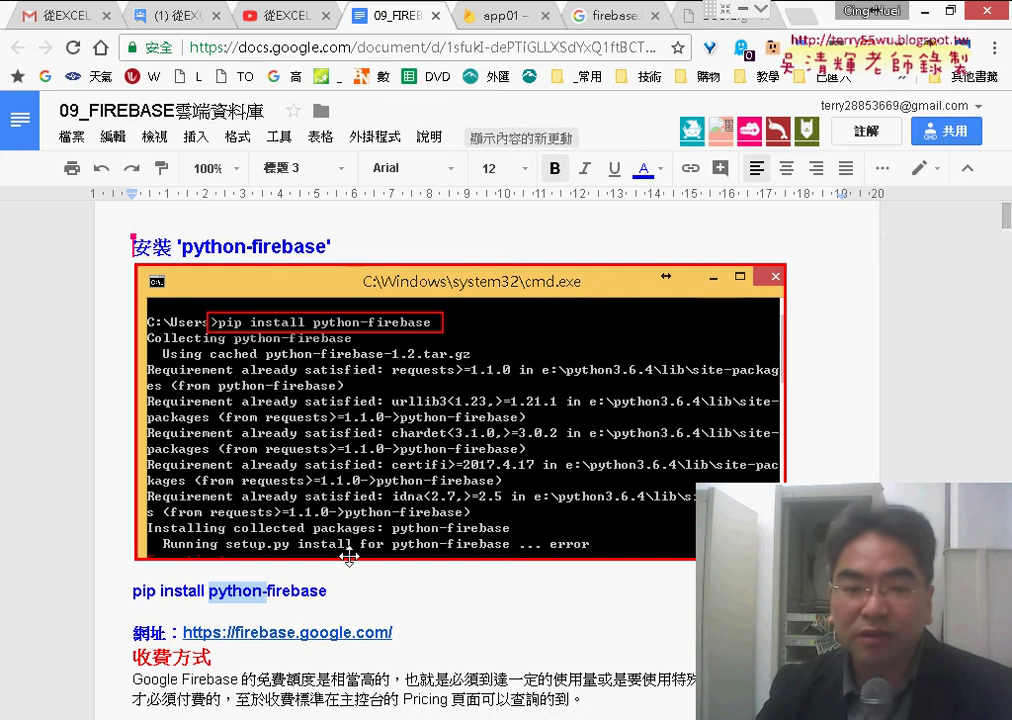
Select the full 'pip install python-firebase' line, then bring up Eclipse with input.py
{"action": "scroll", "coordinate": [278, 440], "scroll_direction": "down", "scroll_amount": 2}
{"action": "left_click", "coordinate": [374, 398]}
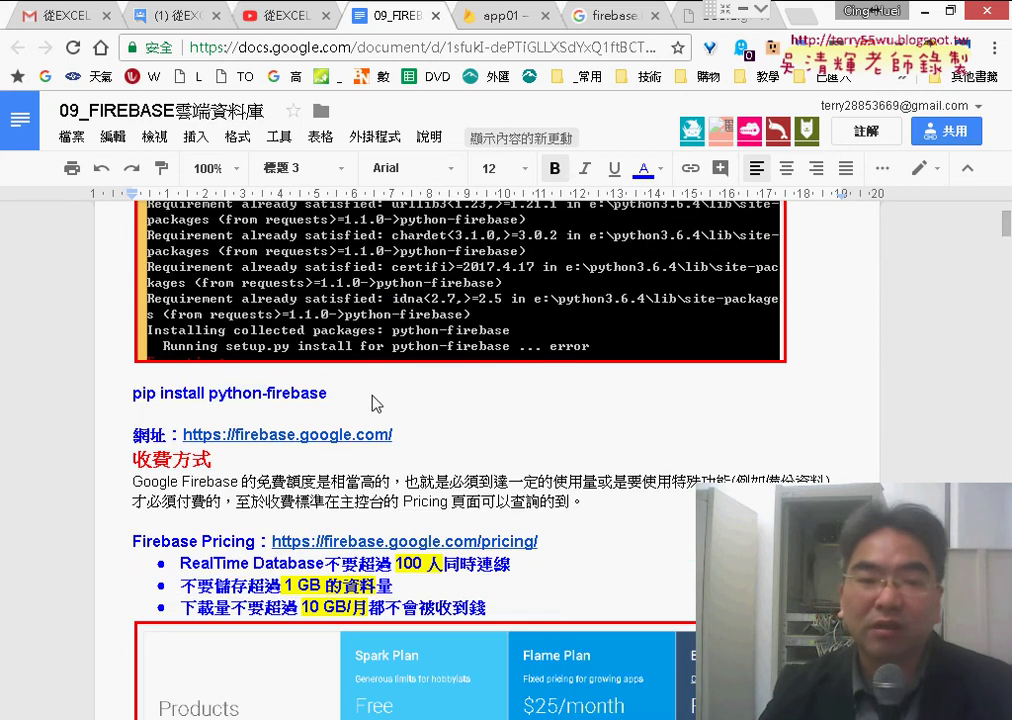
{"action": "left_click_drag", "start_coordinate": [354, 390], "coordinate": [134, 394]}
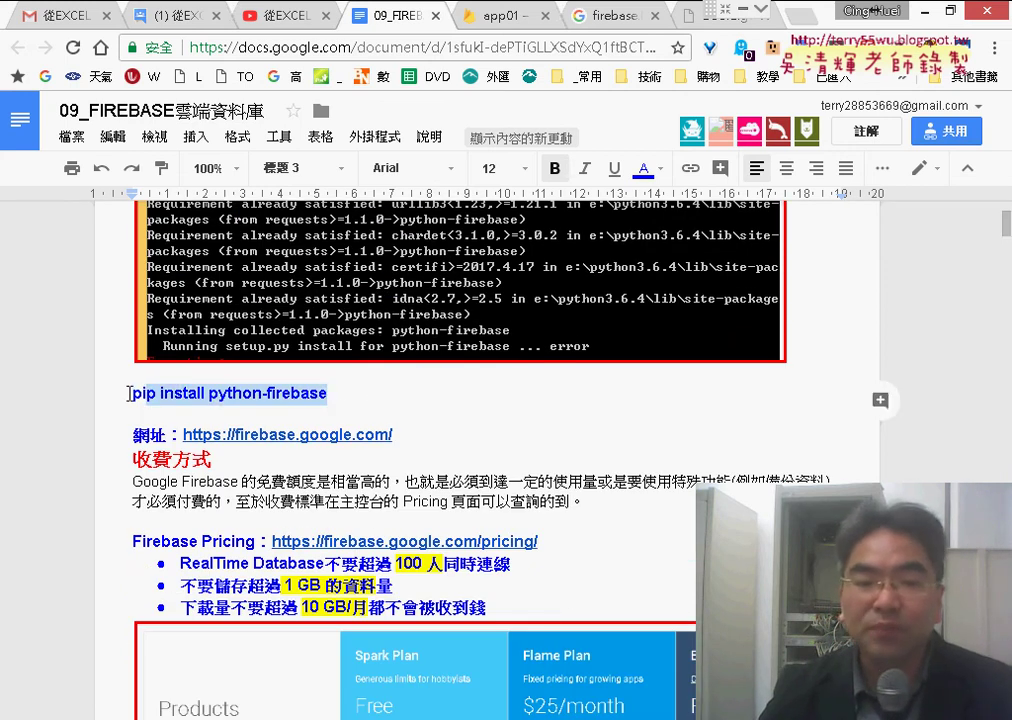
{"action": "scroll", "coordinate": [137, 563], "scroll_direction": "down", "scroll_amount": 4}
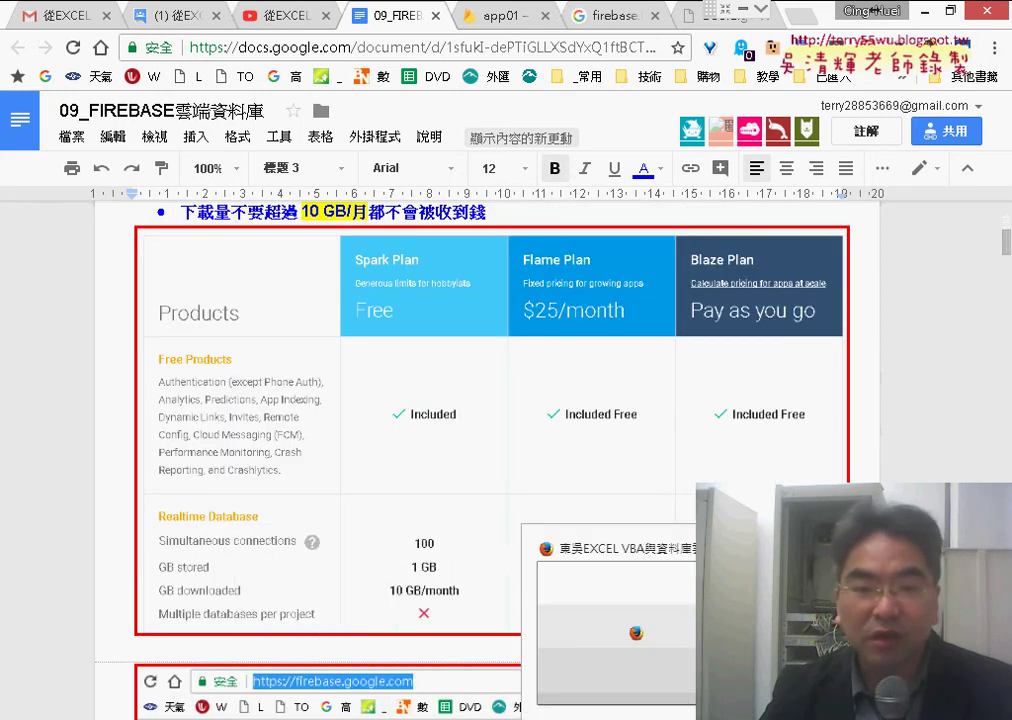
{"action": "left_click", "coordinate": [625, 685]}
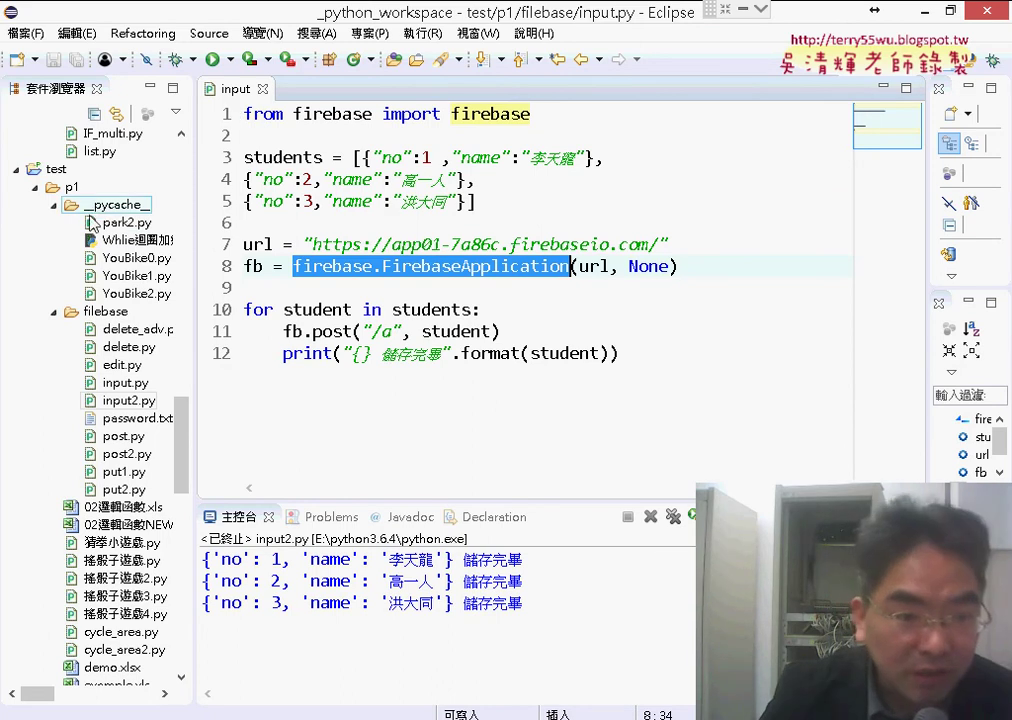
{"action": "left_click", "coordinate": [105, 316]}
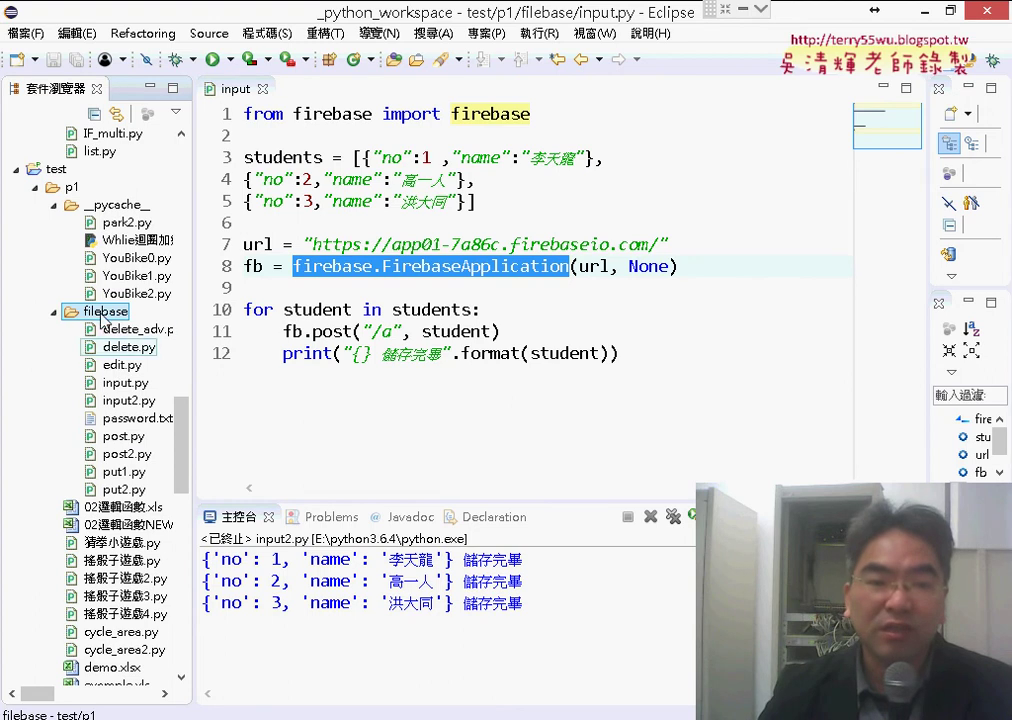
{"action": "right_click", "coordinate": [104, 316]}
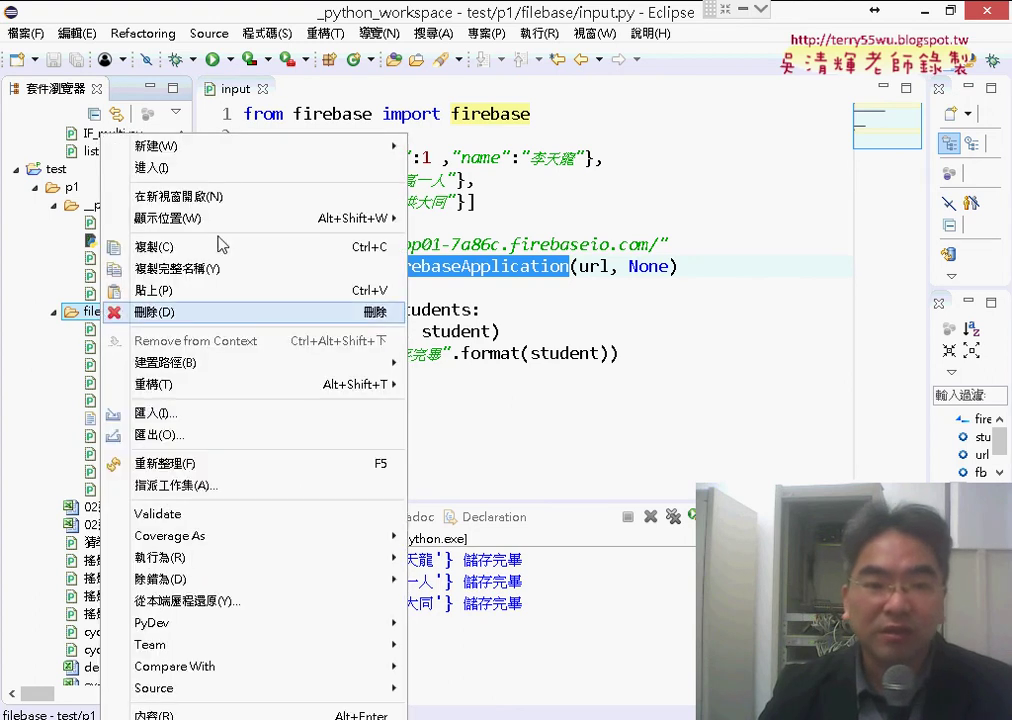
{"action": "mouse_move", "coordinate": [240, 155]}
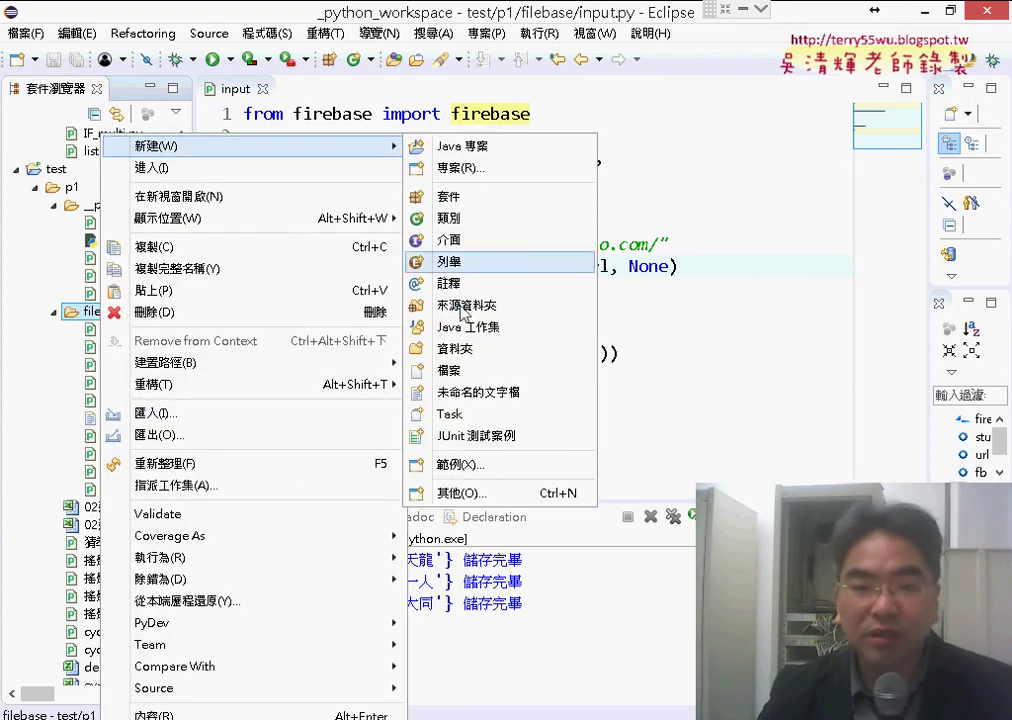
{"action": "left_click", "coordinate": [463, 493]}
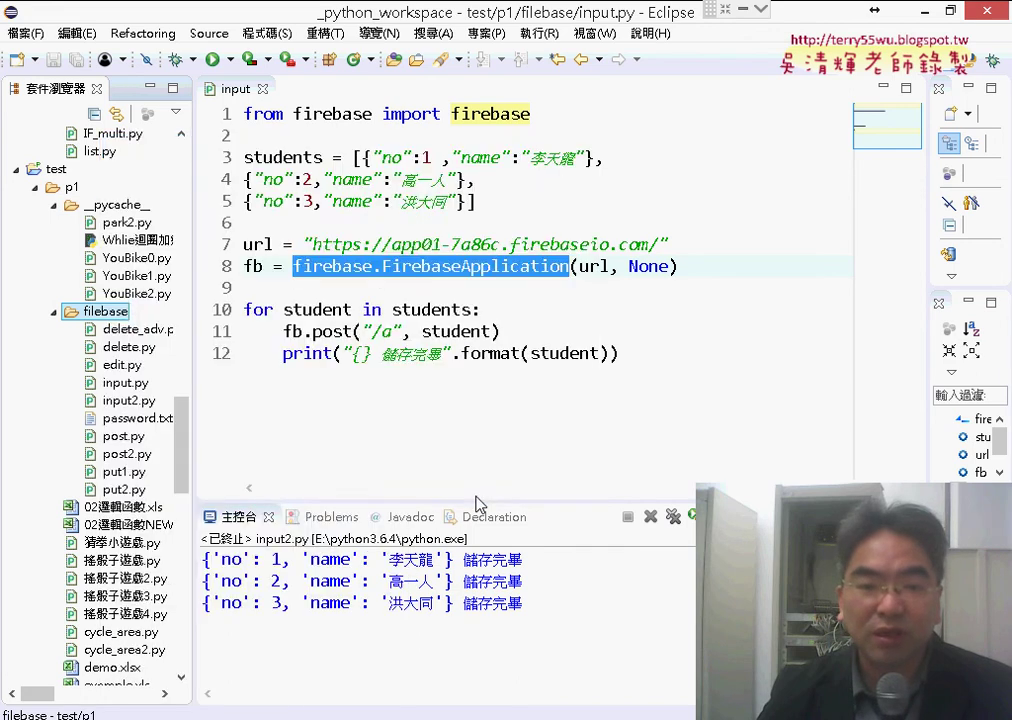
{"action": "left_click", "coordinate": [372, 355]}
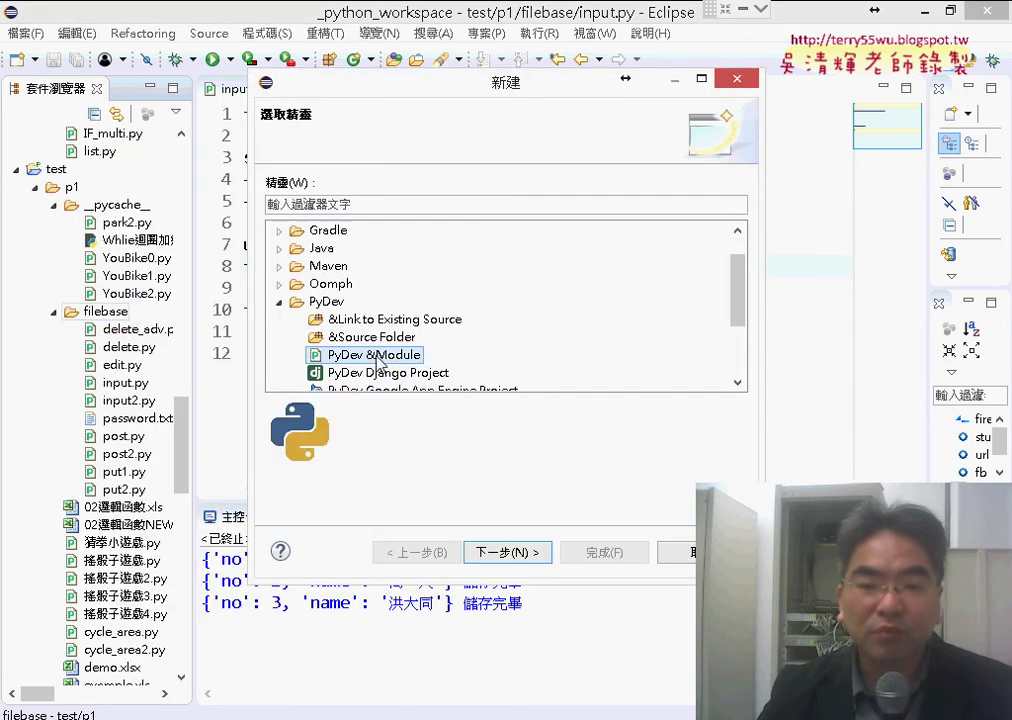
{"action": "left_click", "coordinate": [502, 556]}
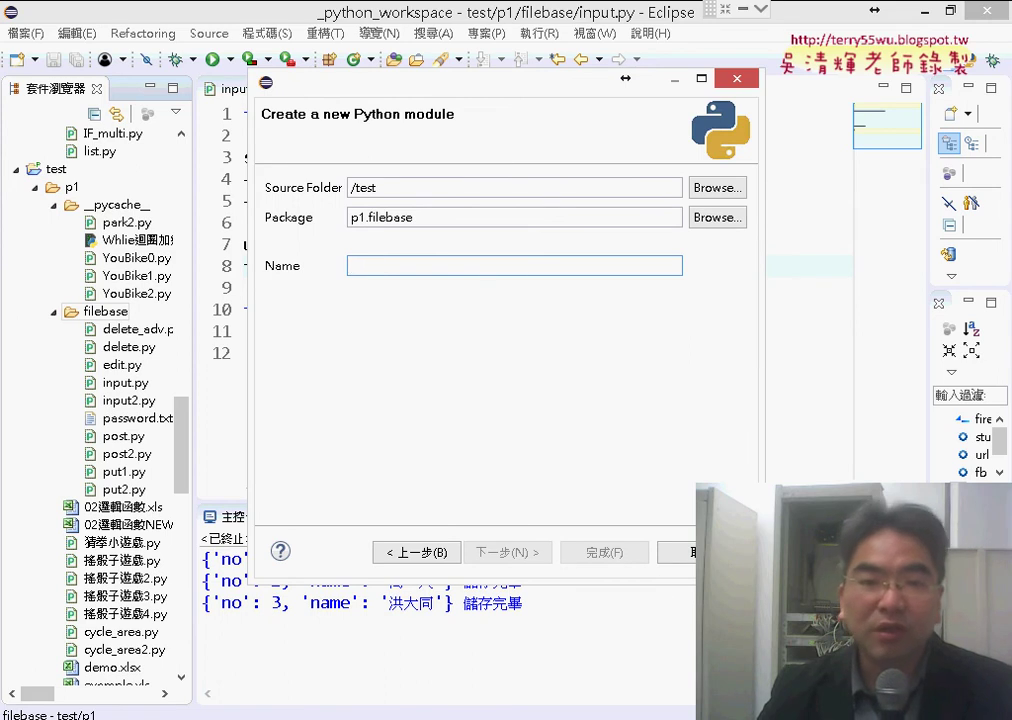
{"action": "left_click", "coordinate": [700, 552]}
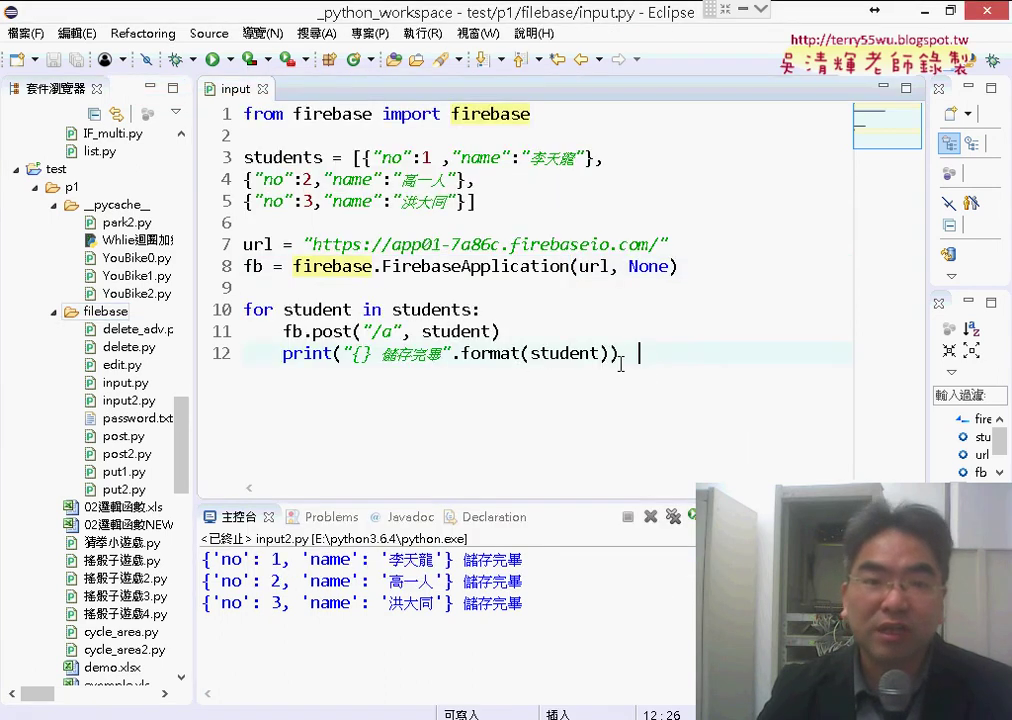
{"action": "left_click_drag", "start_coordinate": [636, 365], "coordinate": [244, 116]}
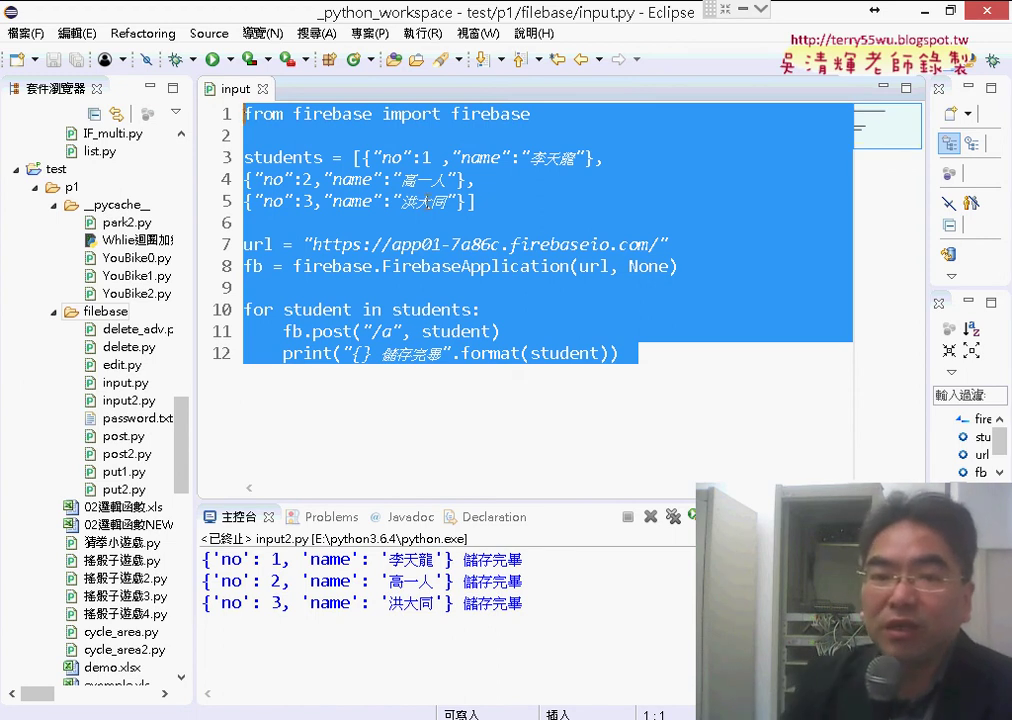
{"action": "left_click", "coordinate": [498, 205]}
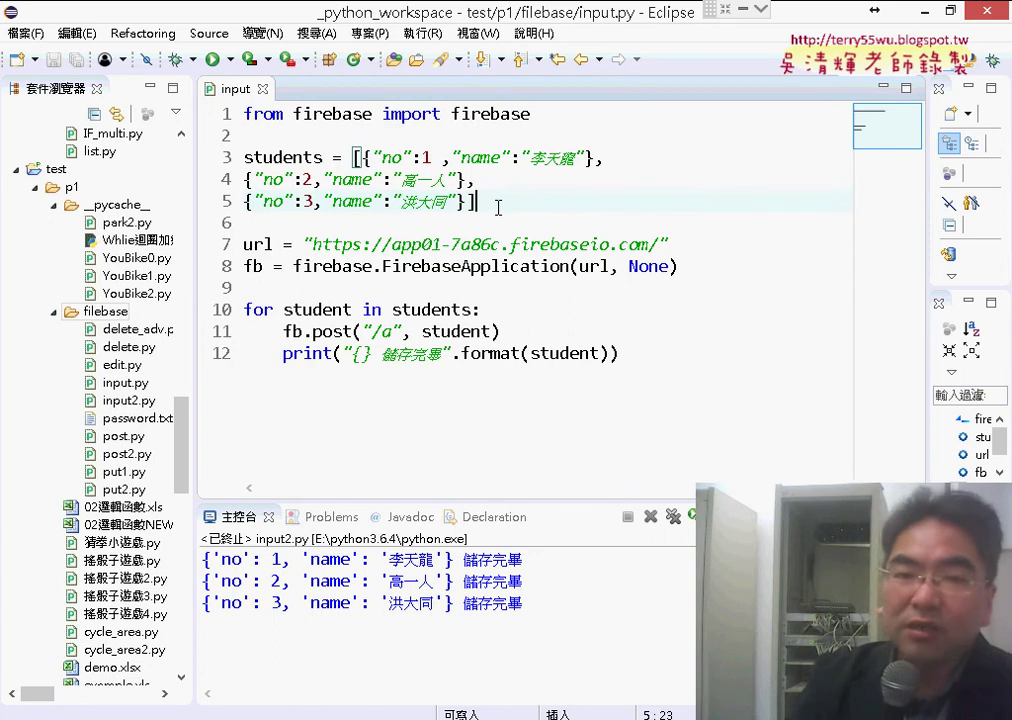
{"action": "left_click_drag", "start_coordinate": [384, 122], "coordinate": [529, 120]}
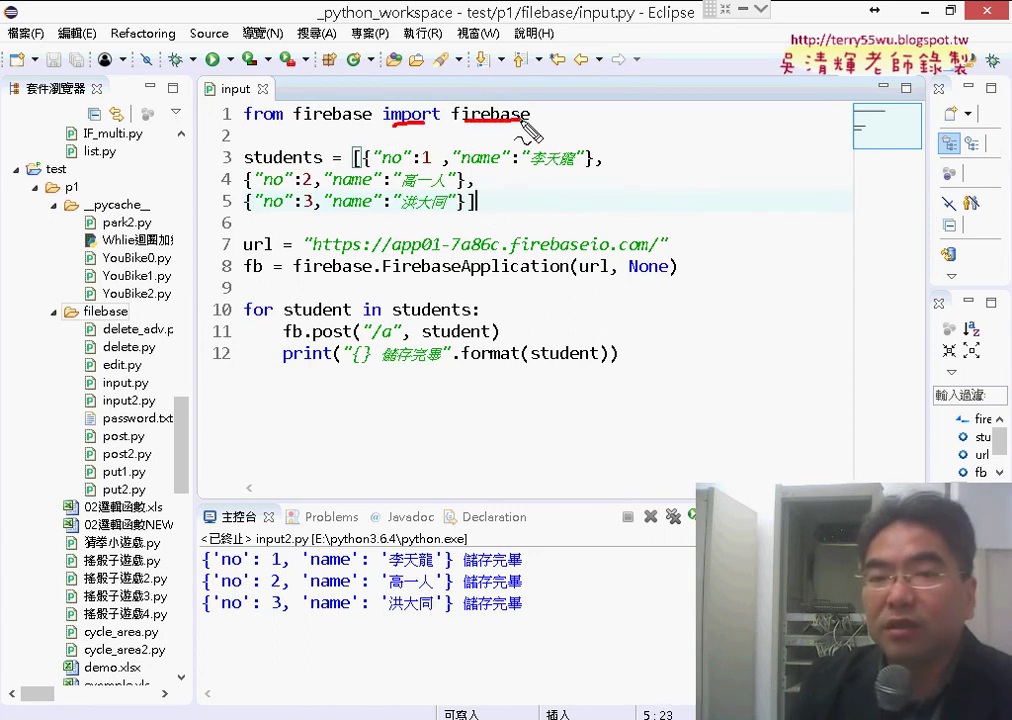
{"action": "left_click_drag", "start_coordinate": [468, 127], "coordinate": [514, 128]}
{"action": "left_click_drag", "start_coordinate": [372, 123], "coordinate": [295, 123]}
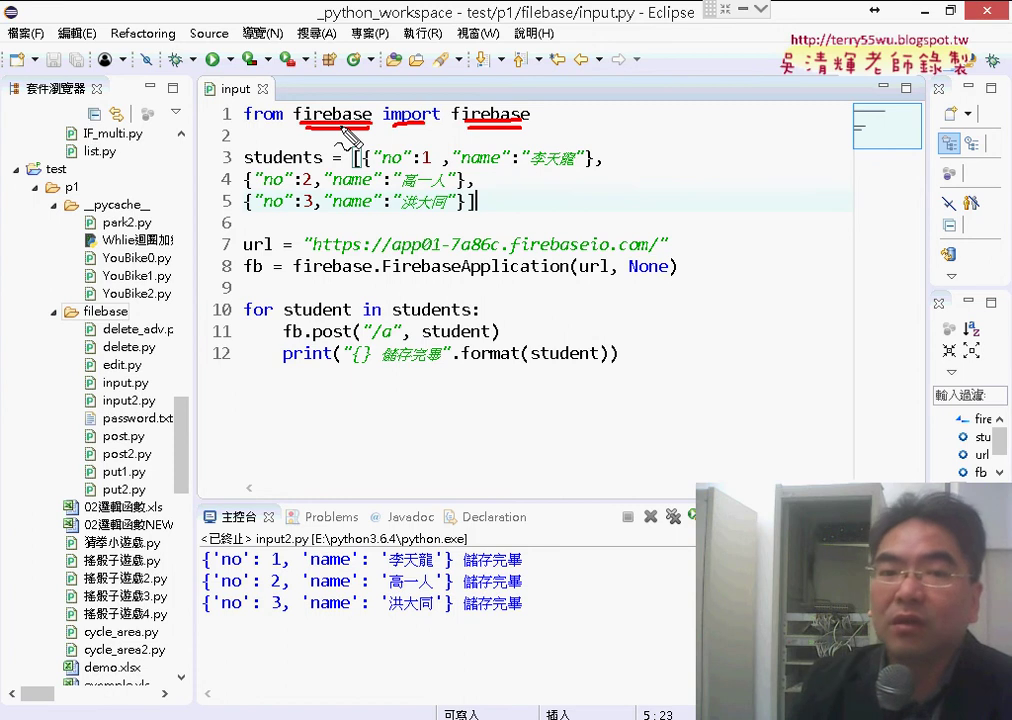
{"action": "mouse_move", "coordinate": [272, 175]}
{"action": "left_mouse_down"}
{"action": "mouse_move", "coordinate": [266, 188]}
{"action": "mouse_move", "coordinate": [309, 166]}
{"action": "left_mouse_up"}
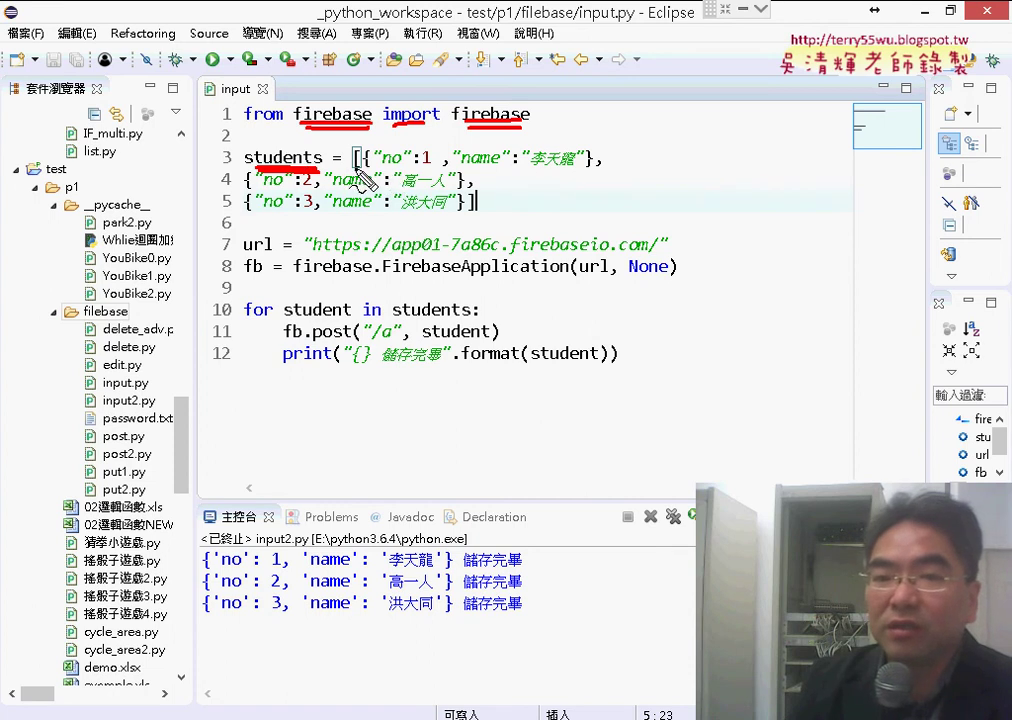
{"action": "left_click_drag", "start_coordinate": [692, 135], "coordinate": [665, 157]}
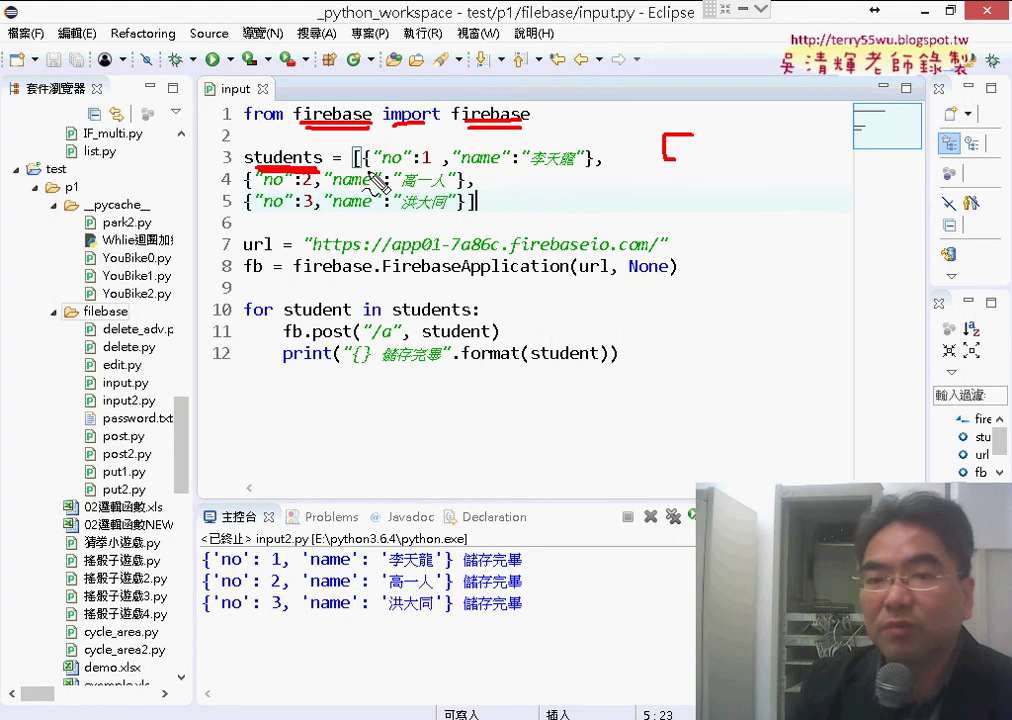
{"action": "left_click_drag", "start_coordinate": [369, 170], "coordinate": [585, 167]}
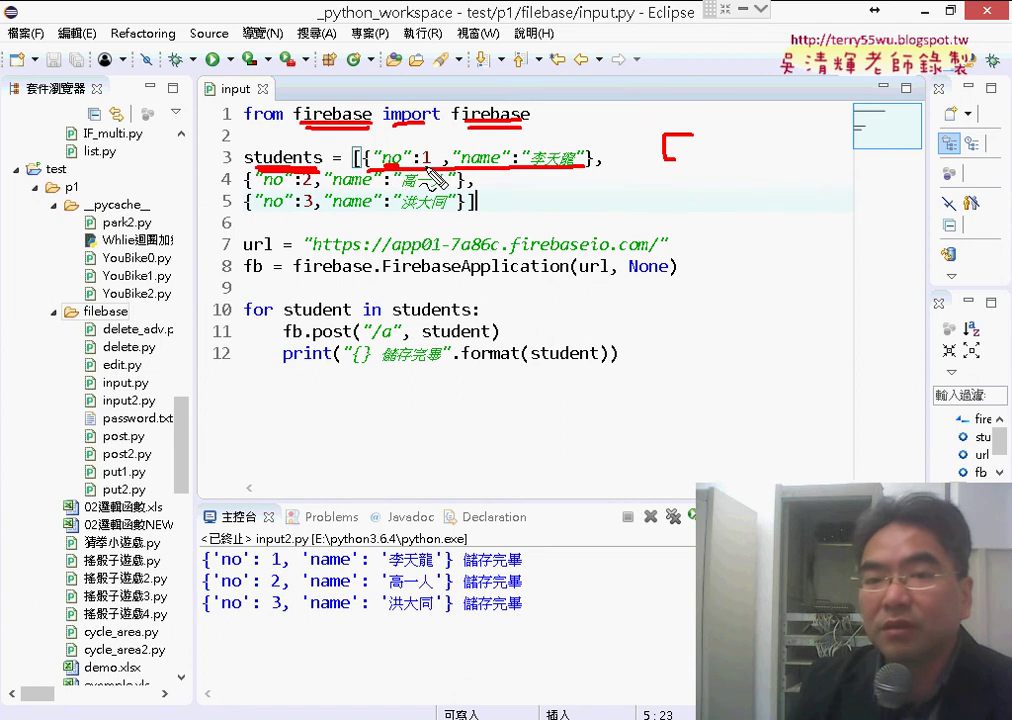
{"action": "left_click_drag", "start_coordinate": [535, 171], "coordinate": [583, 170]}
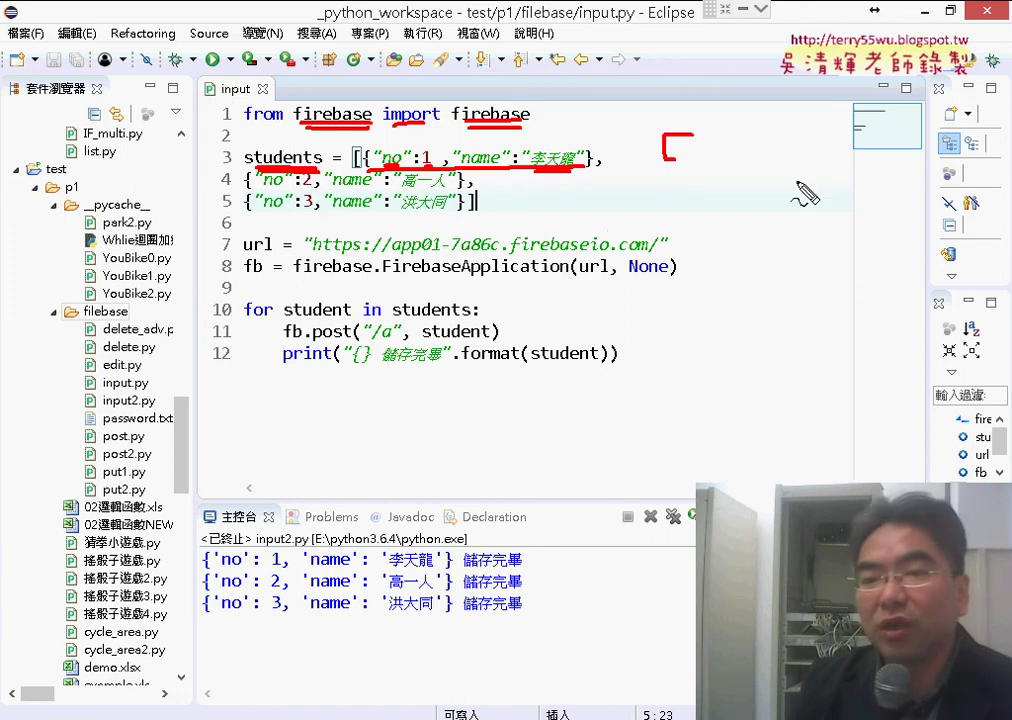
{"action": "left_click_drag", "start_coordinate": [778, 137], "coordinate": [779, 157]}
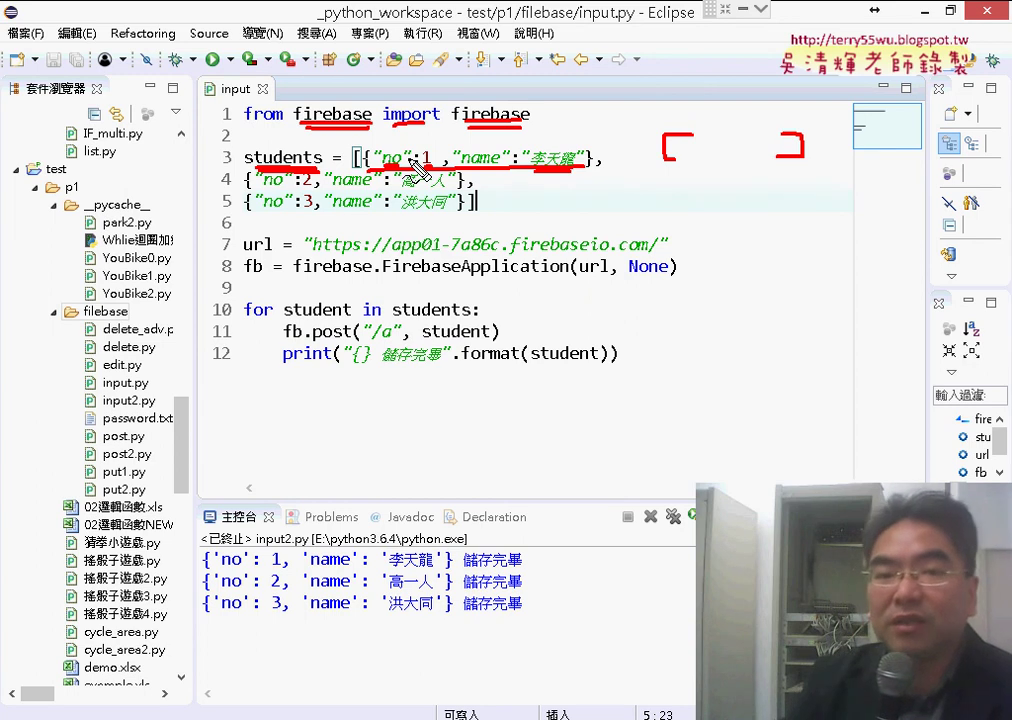
{"action": "left_click_drag", "start_coordinate": [415, 165], "coordinate": [388, 215]}
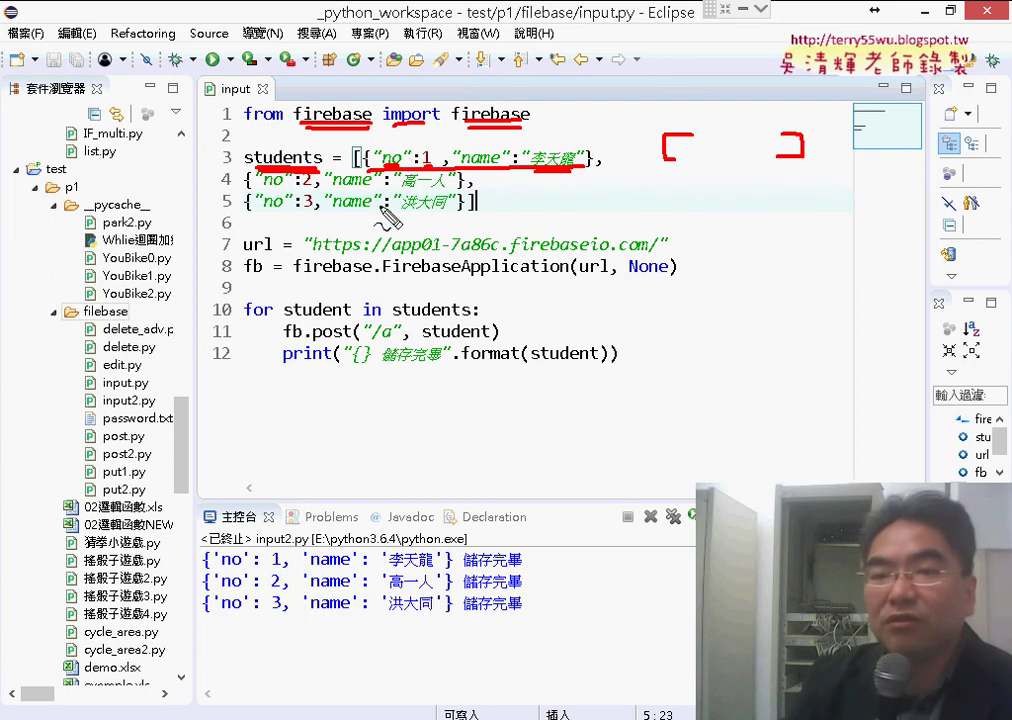
{"action": "left_click_drag", "start_coordinate": [725, 137], "coordinate": [740, 66]}
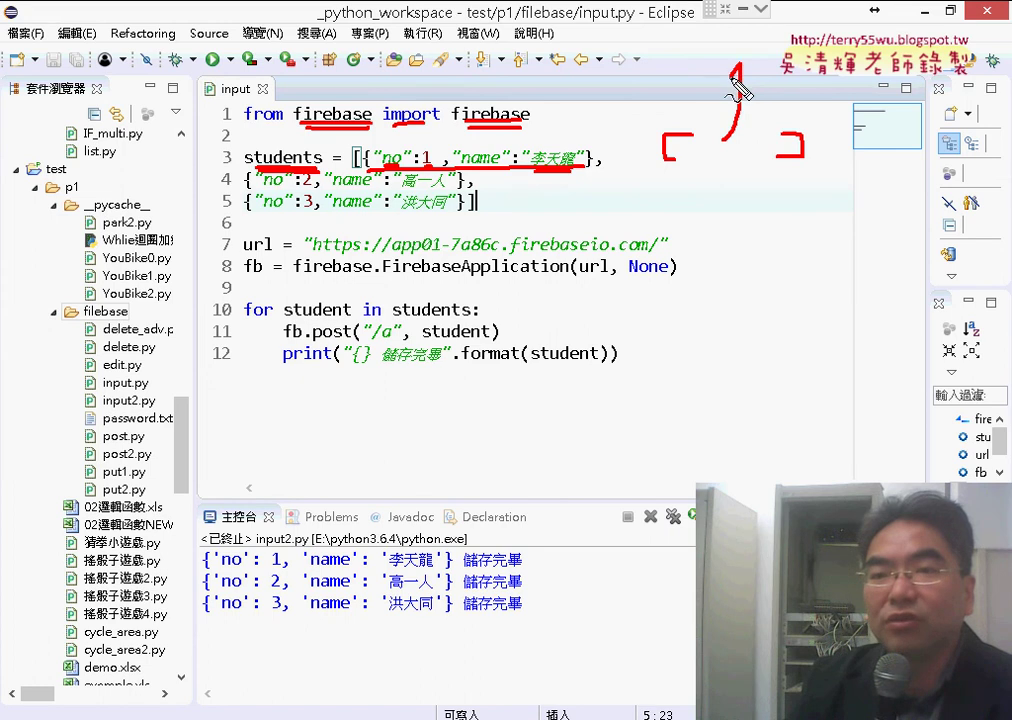
{"action": "left_click_drag", "start_coordinate": [850, 38], "coordinate": [780, 45]}
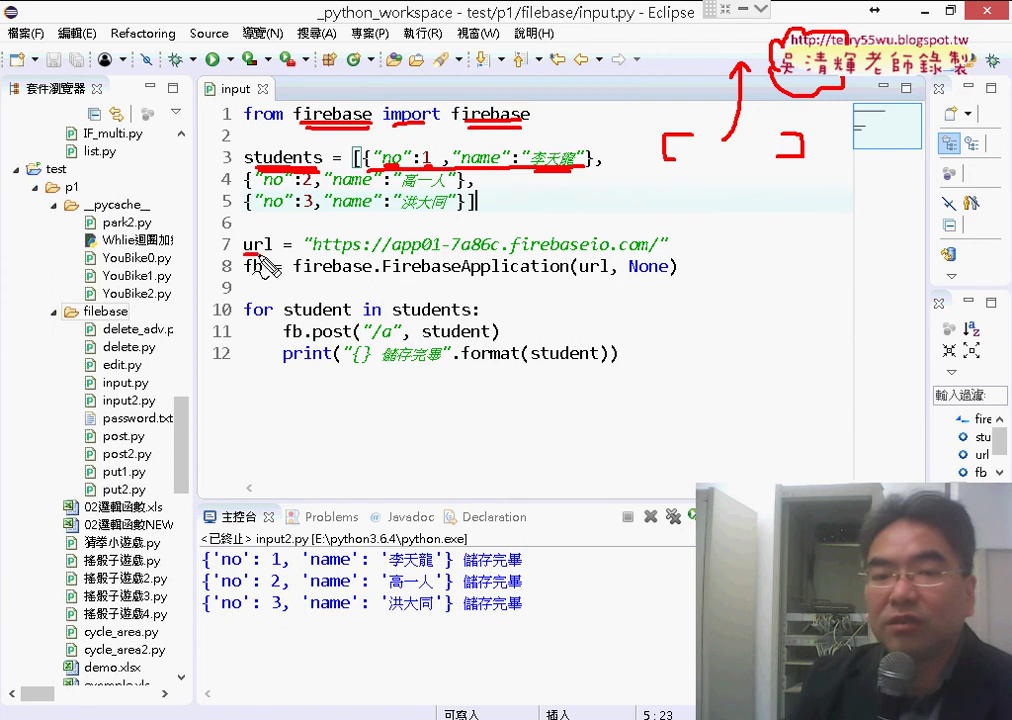
{"action": "left_click_drag", "start_coordinate": [310, 254], "coordinate": [650, 253]}
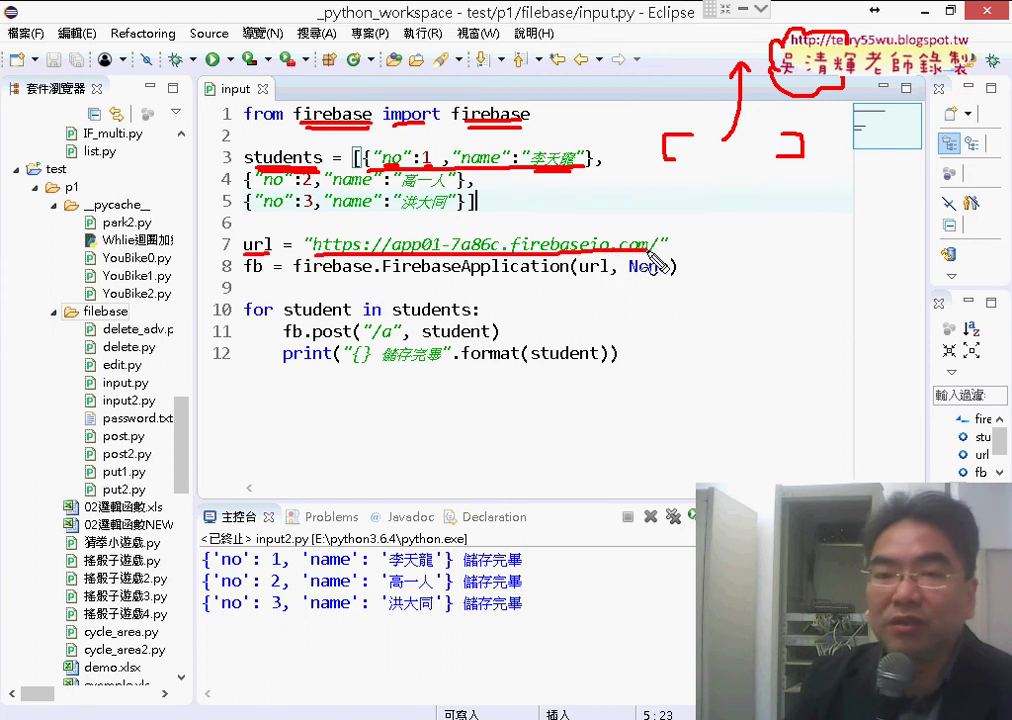
Select the url on line 7 and copy the app01 database URL from the Firebase console
{"action": "key", "text": "Escape"}
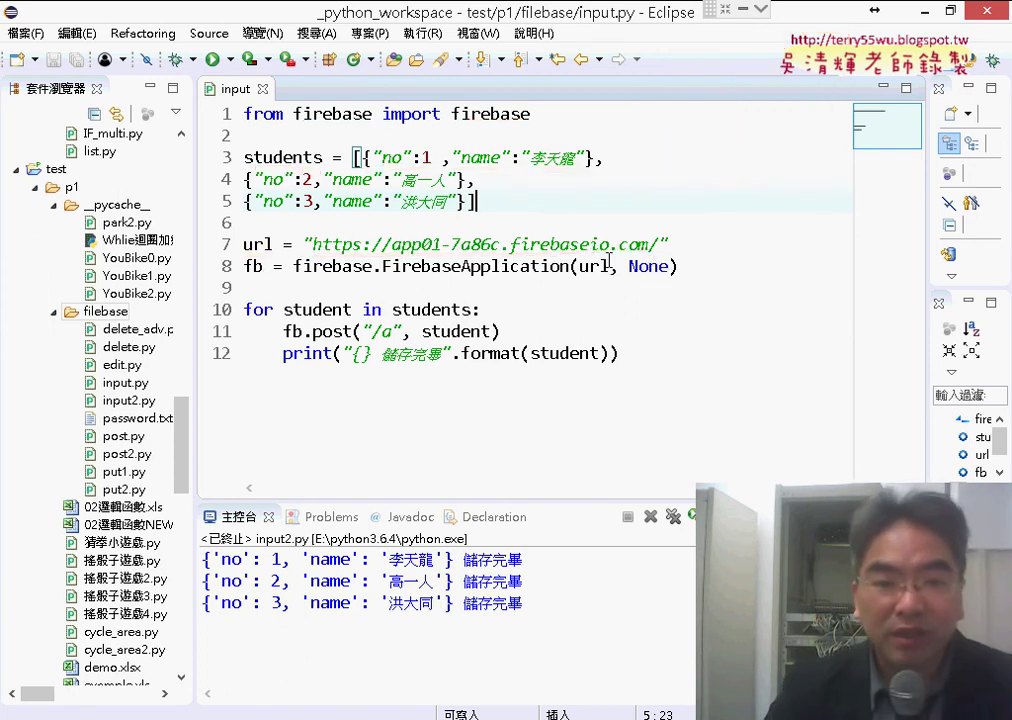
{"action": "left_click_drag", "start_coordinate": [313, 244], "coordinate": [660, 244]}
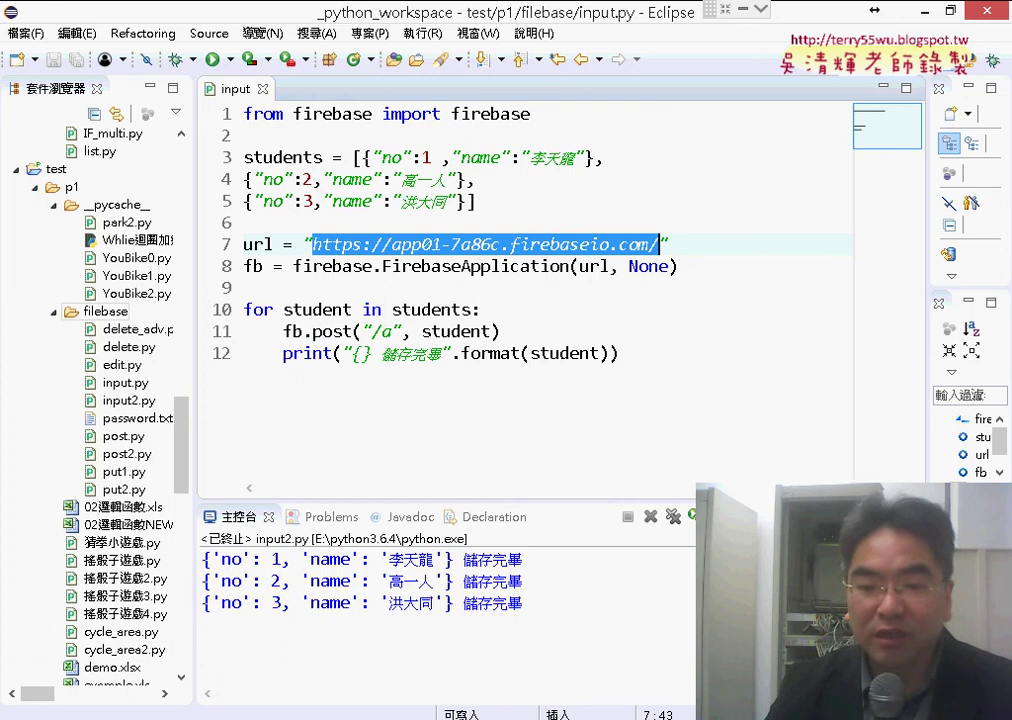
{"action": "left_click", "coordinate": [530, 625]}
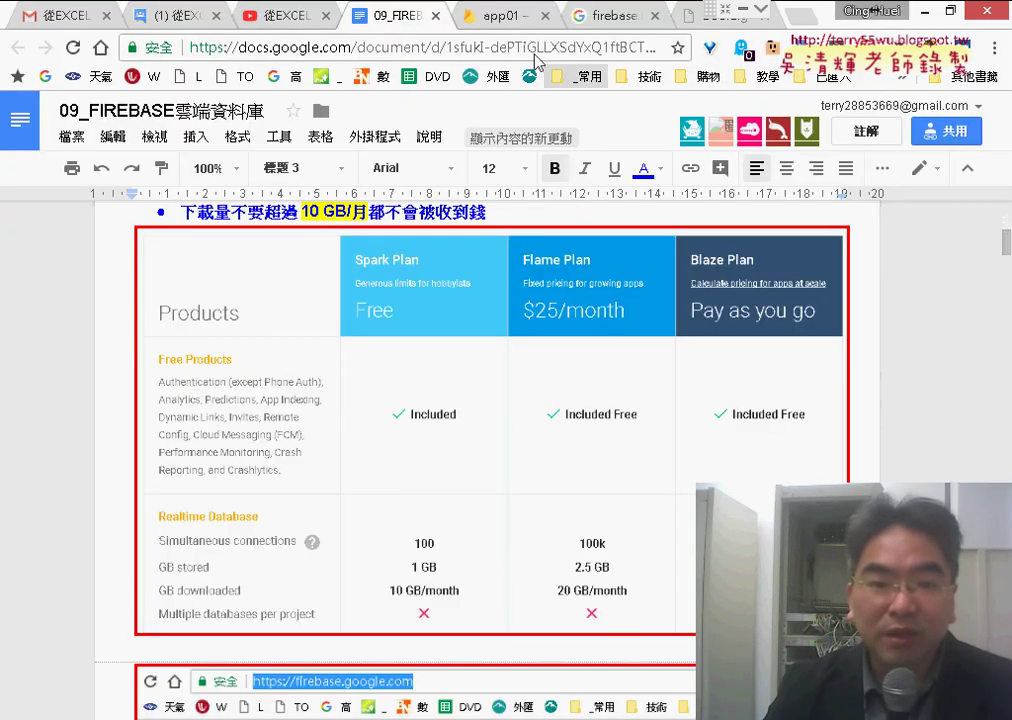
{"action": "left_click", "coordinate": [505, 15]}
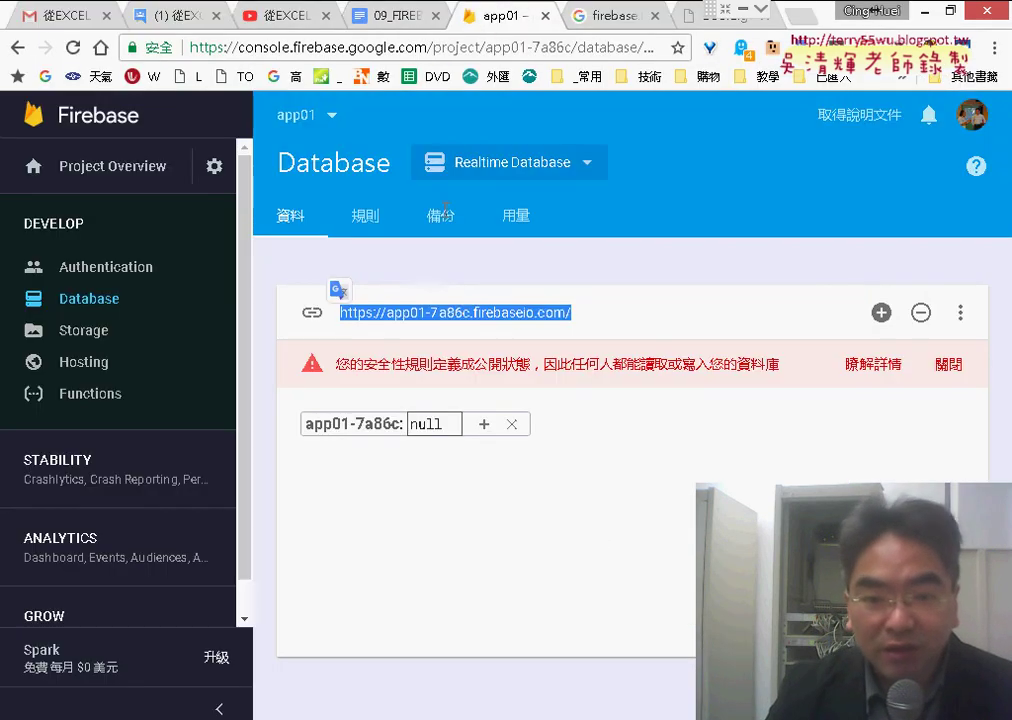
{"action": "right_click", "coordinate": [457, 312]}
{"action": "left_click", "coordinate": [500, 325]}
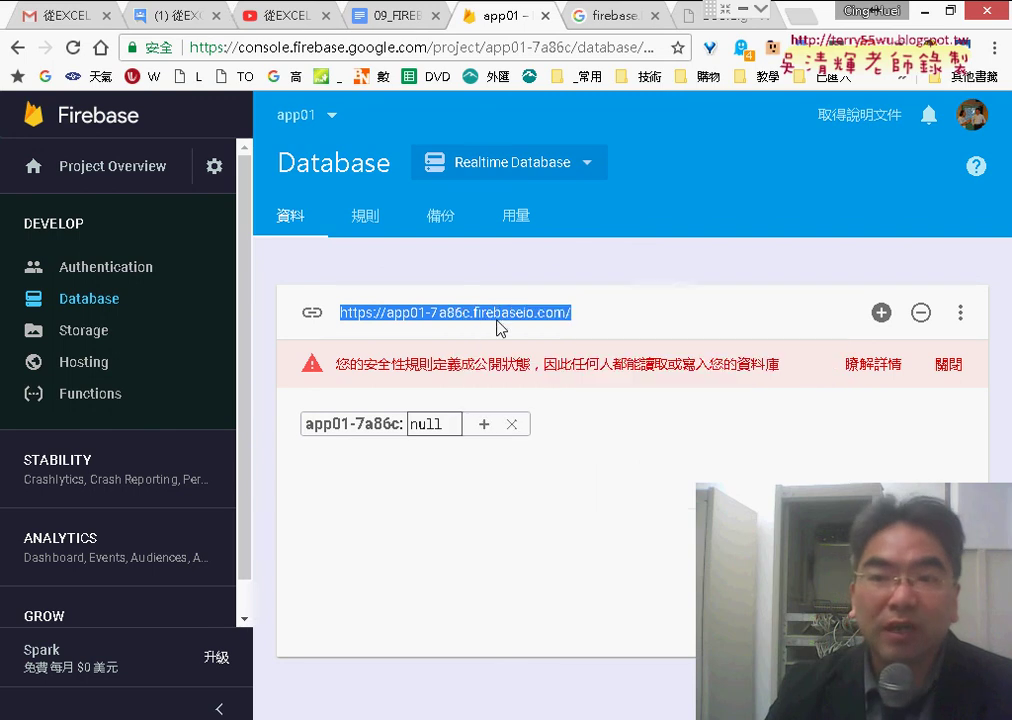
{"action": "left_click", "coordinate": [928, 14]}
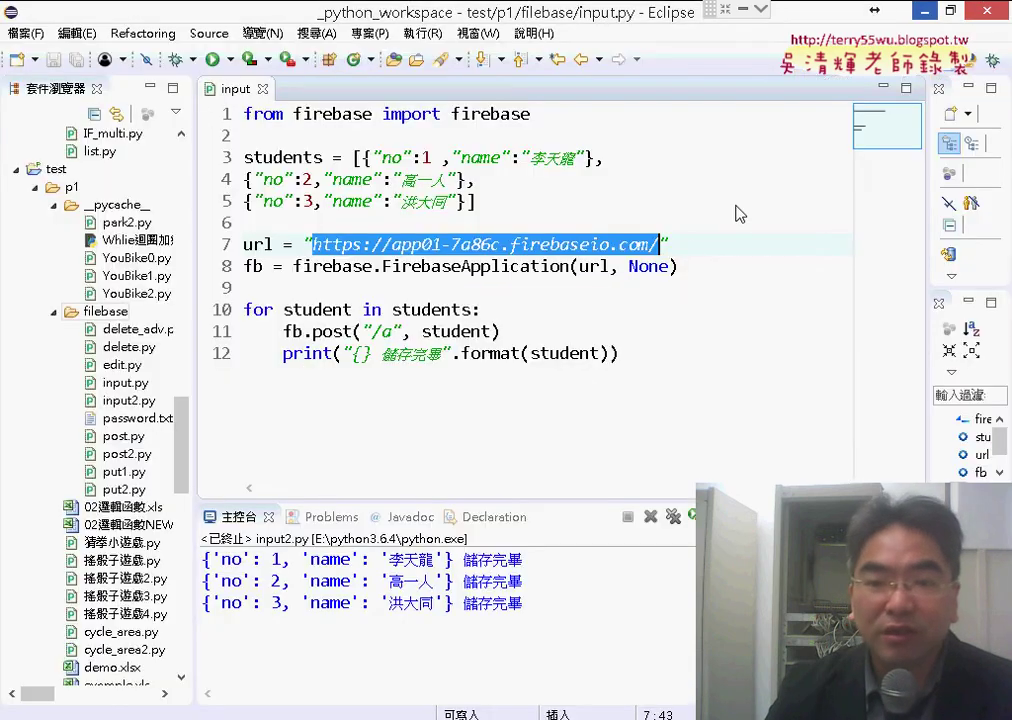
Paste the app01-7a86c database URL into line 7 and rejoin its closing quote
{"action": "right_click", "coordinate": [548, 285]}
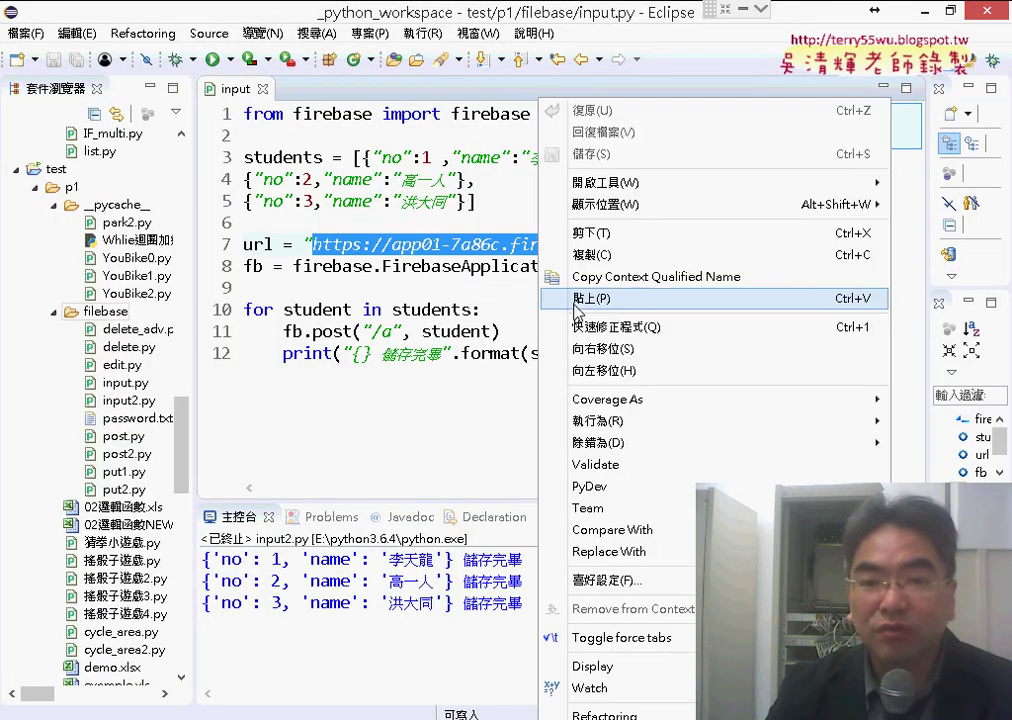
{"action": "left_click", "coordinate": [575, 300]}
{"action": "left_click", "coordinate": [676, 243]}
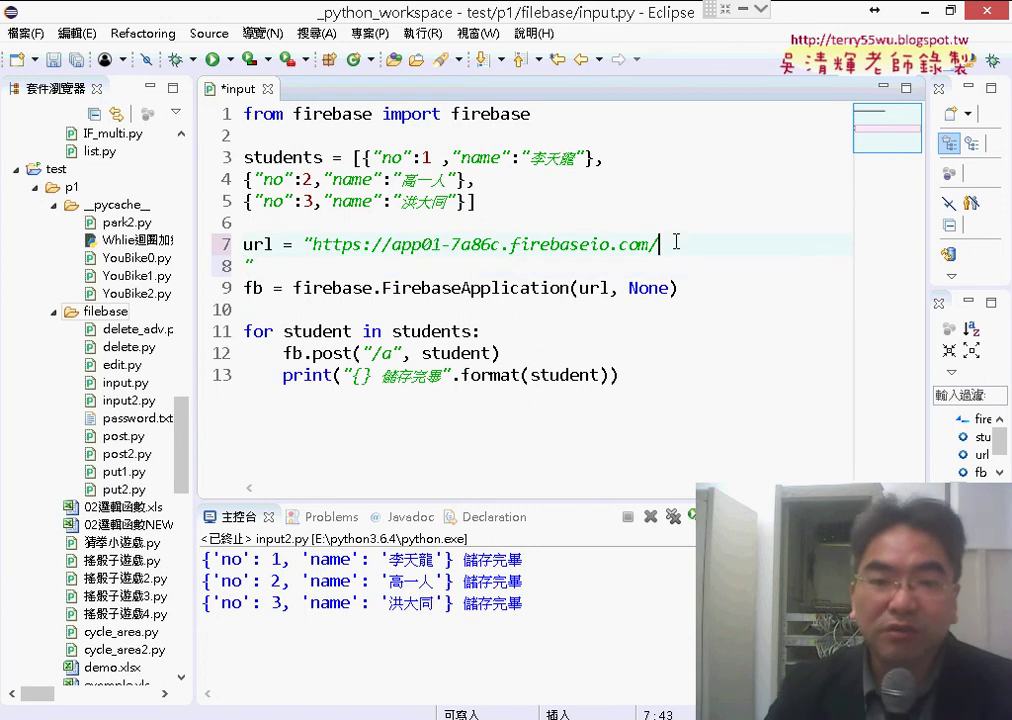
{"action": "key", "text": "Delete"}
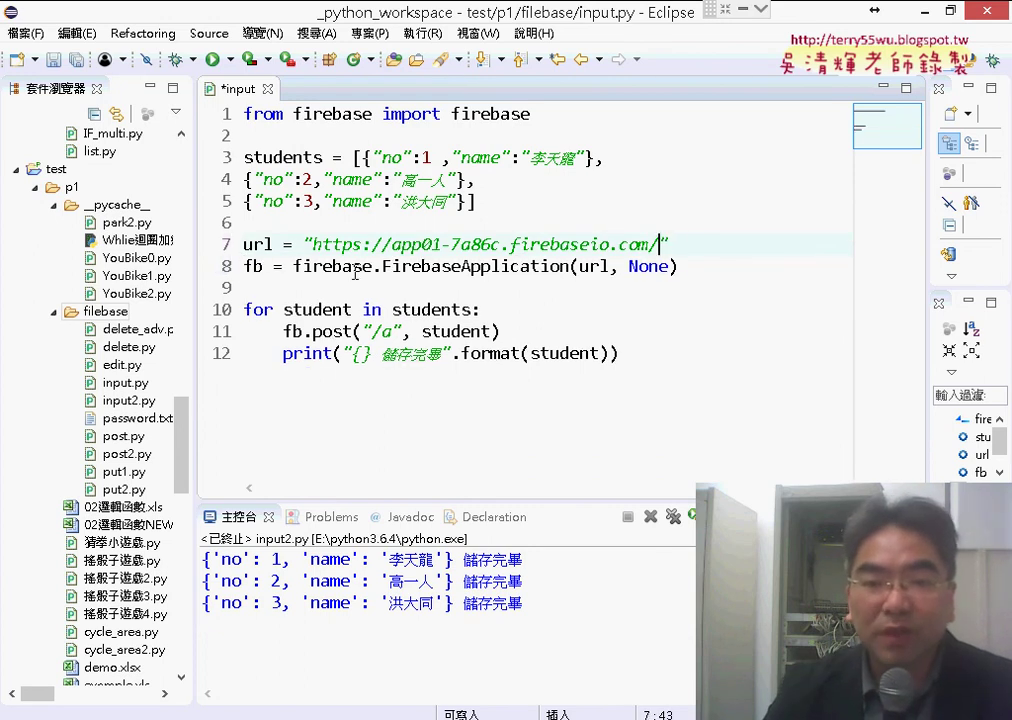
Highlight FirebaseApplication, the url argument, the post call and the for loop to explain them
{"action": "left_click_drag", "start_coordinate": [382, 266], "coordinate": [564, 266]}
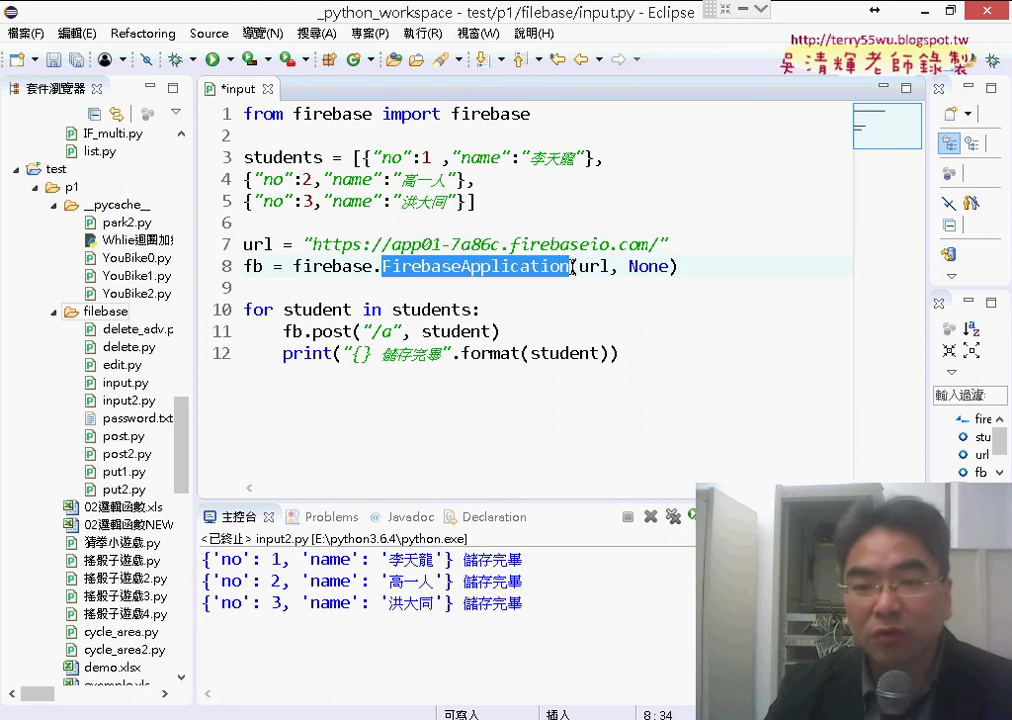
{"action": "left_click_drag", "start_coordinate": [580, 266], "coordinate": [611, 266]}
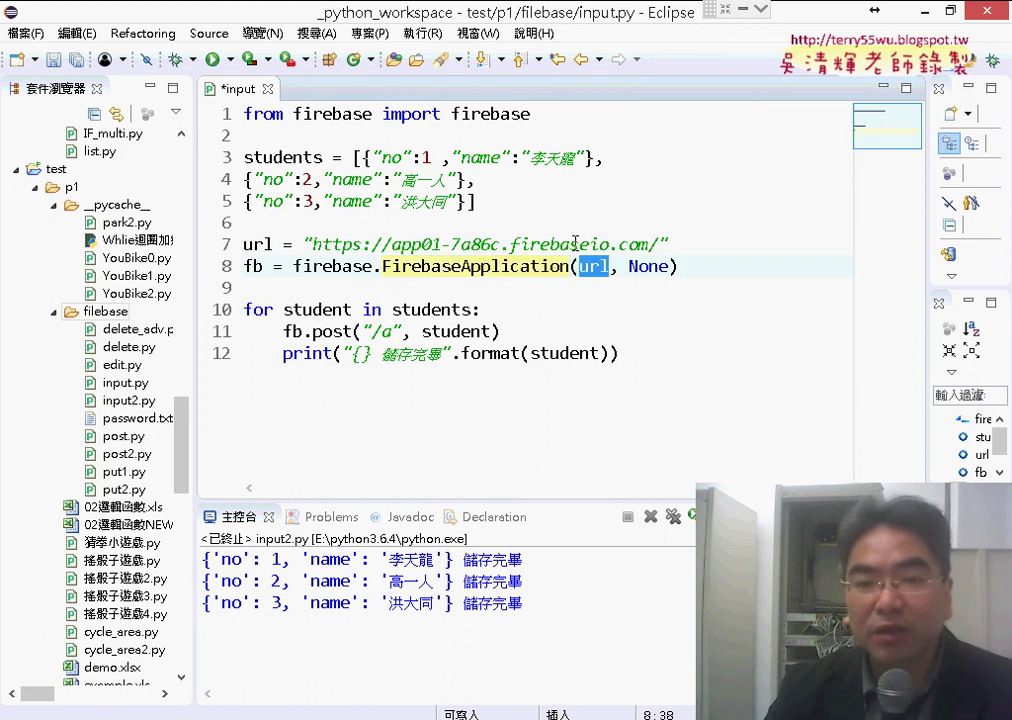
{"action": "left_click", "coordinate": [576, 243]}
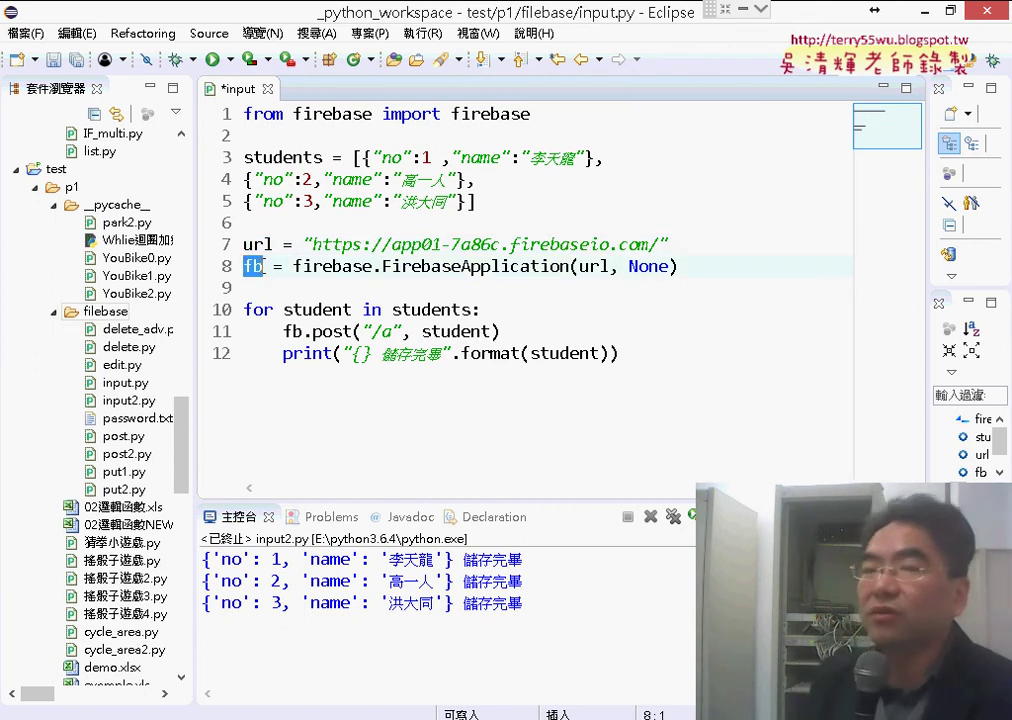
{"action": "mouse_move", "coordinate": [258, 269]}
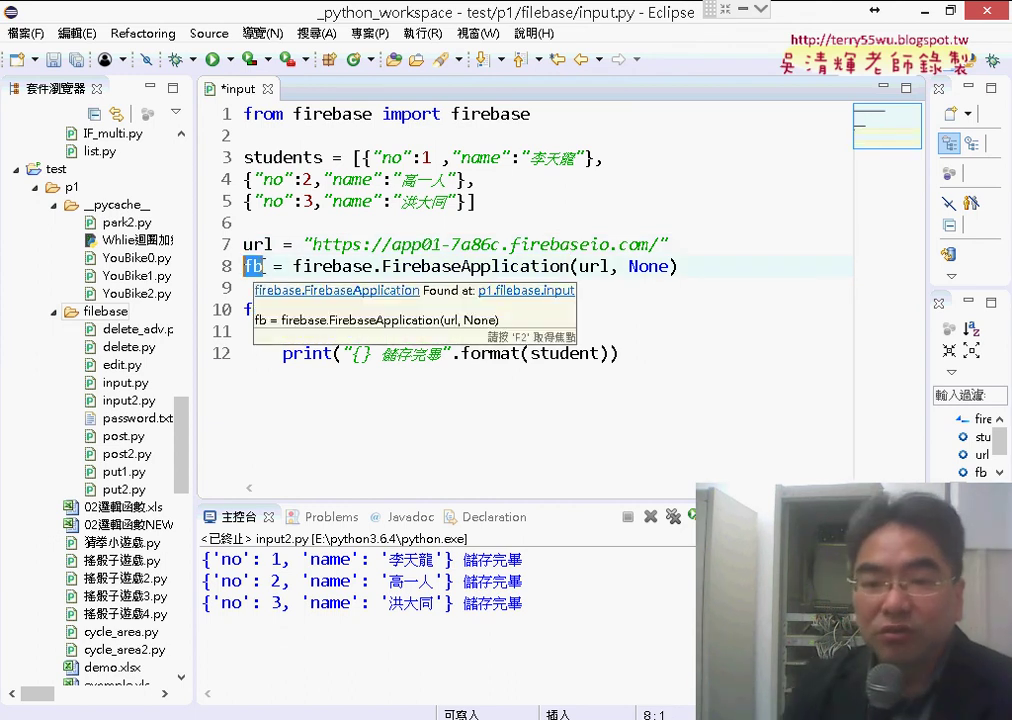
{"action": "left_click", "coordinate": [659, 357]}
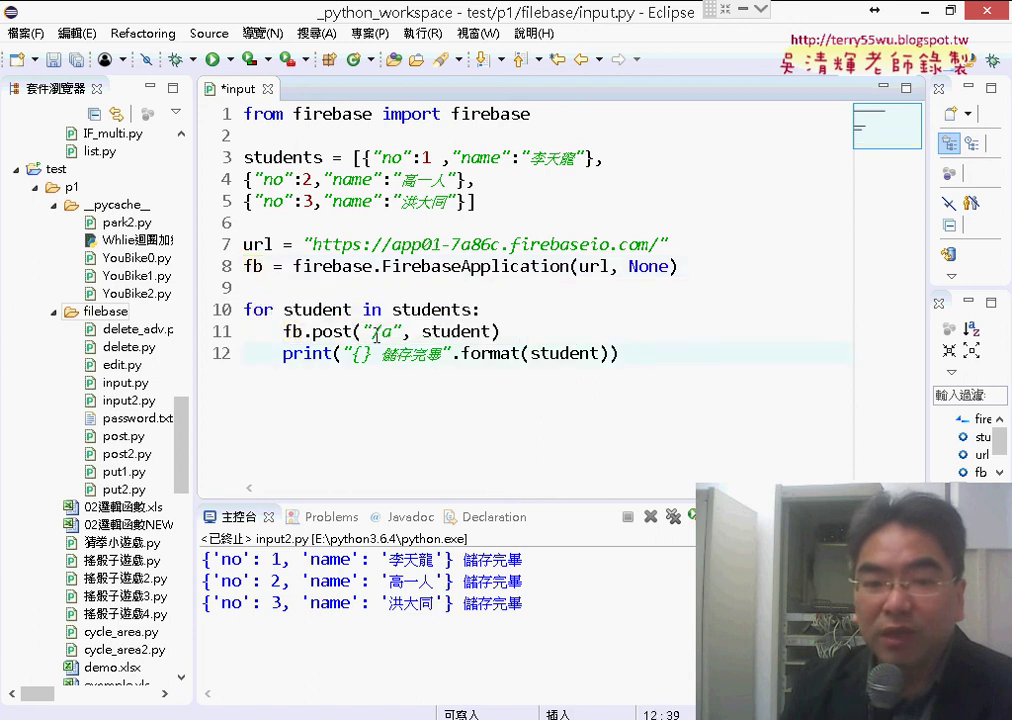
{"action": "left_click_drag", "start_coordinate": [303, 331], "coordinate": [355, 333]}
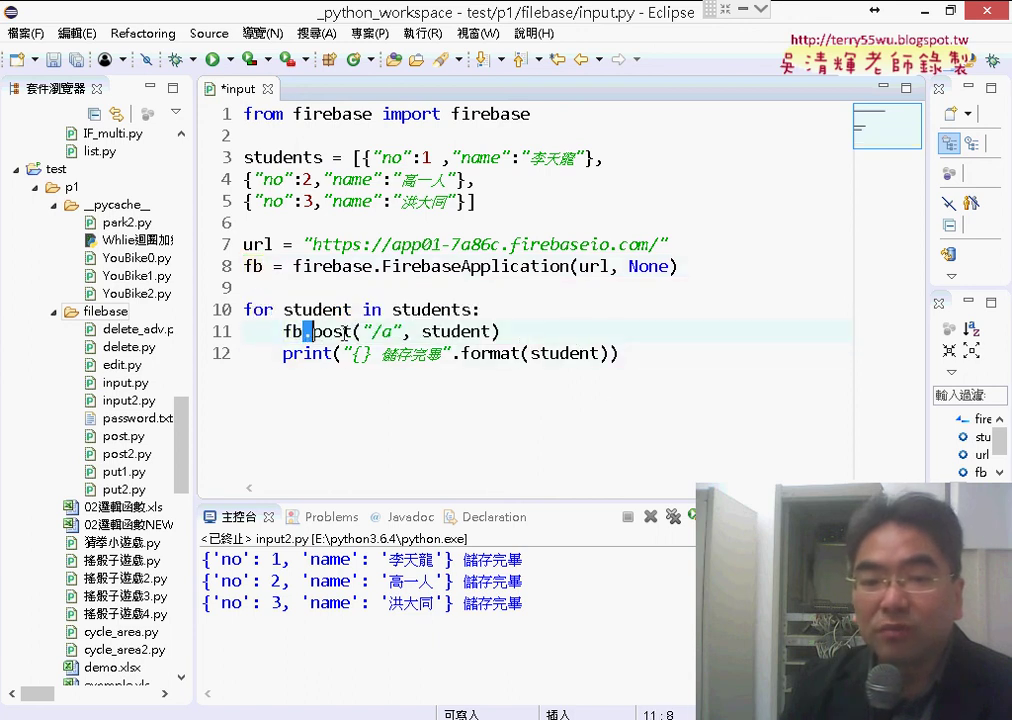
{"action": "key", "text": "Right"}
{"action": "key", "text": "Right"}
{"action": "key", "text": "Right"}
{"action": "key", "text": "Right"}
{"action": "key", "text": "Right"}
{"action": "key", "text": "Right"}
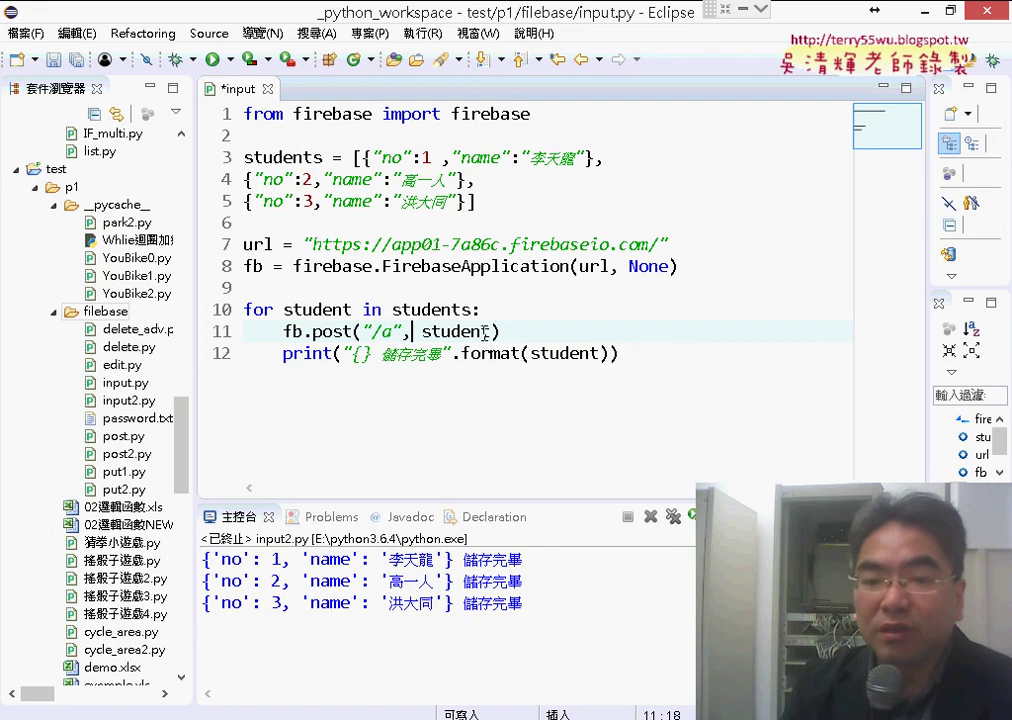
{"action": "key", "text": "Right"}
{"action": "key", "text": "Right"}
{"action": "key", "text": "Right"}
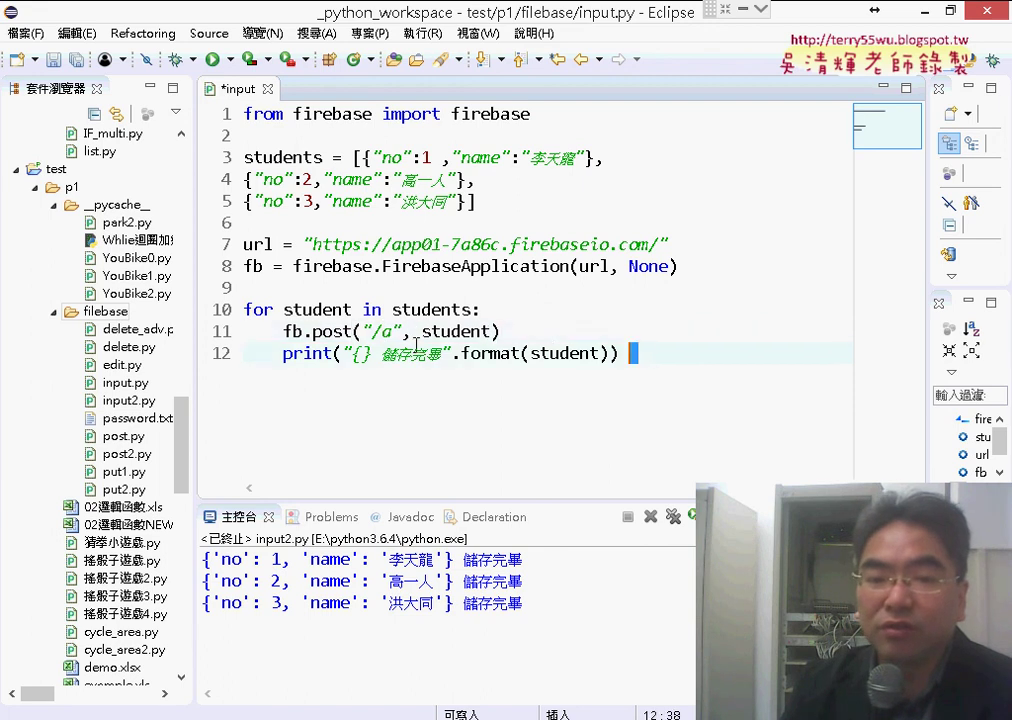
{"action": "left_click_drag", "start_coordinate": [619, 352], "coordinate": [236, 313]}
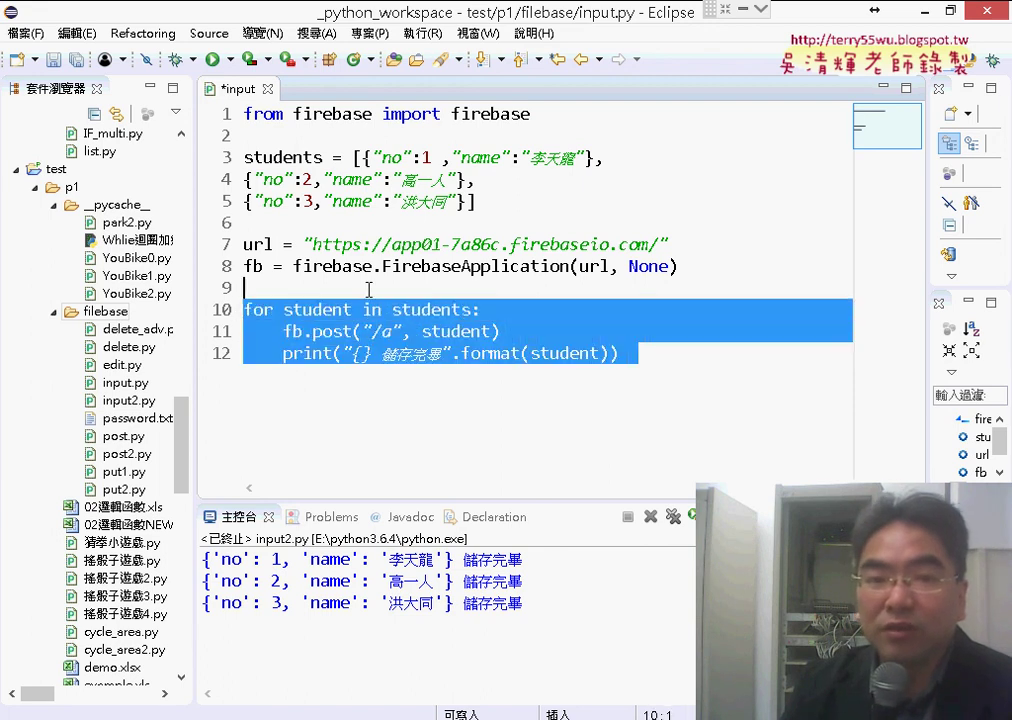
Run input.py as a Python Run and enlarge the console showing student no 1 saved
{"action": "left_click", "coordinate": [431, 289]}
{"action": "left_click", "coordinate": [213, 60]}
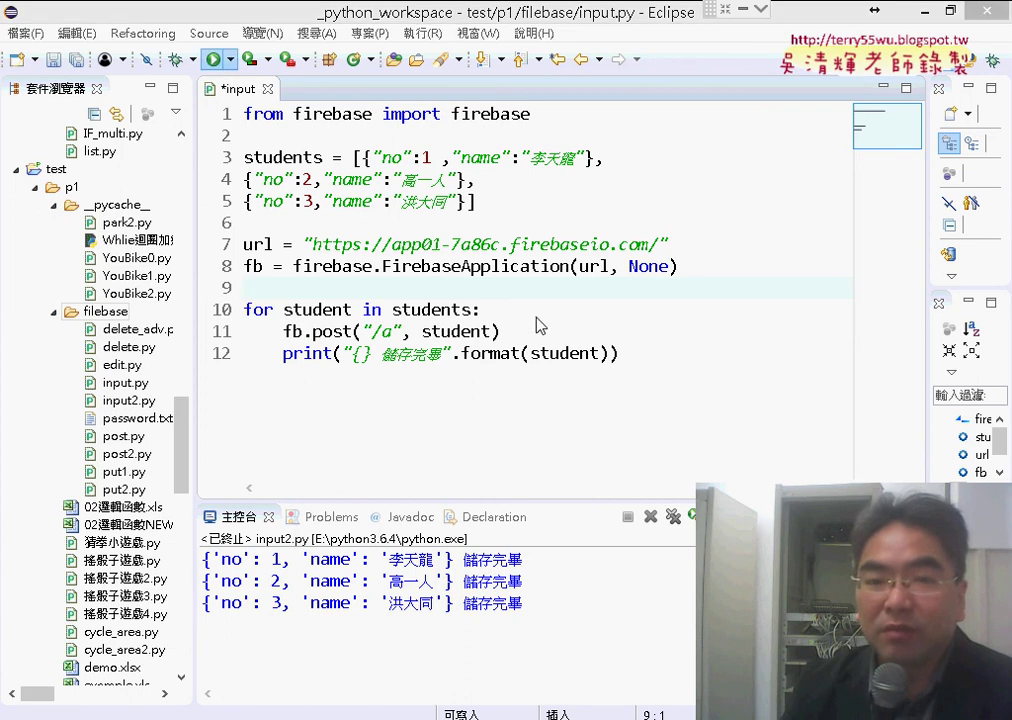
{"action": "left_click", "coordinate": [457, 164]}
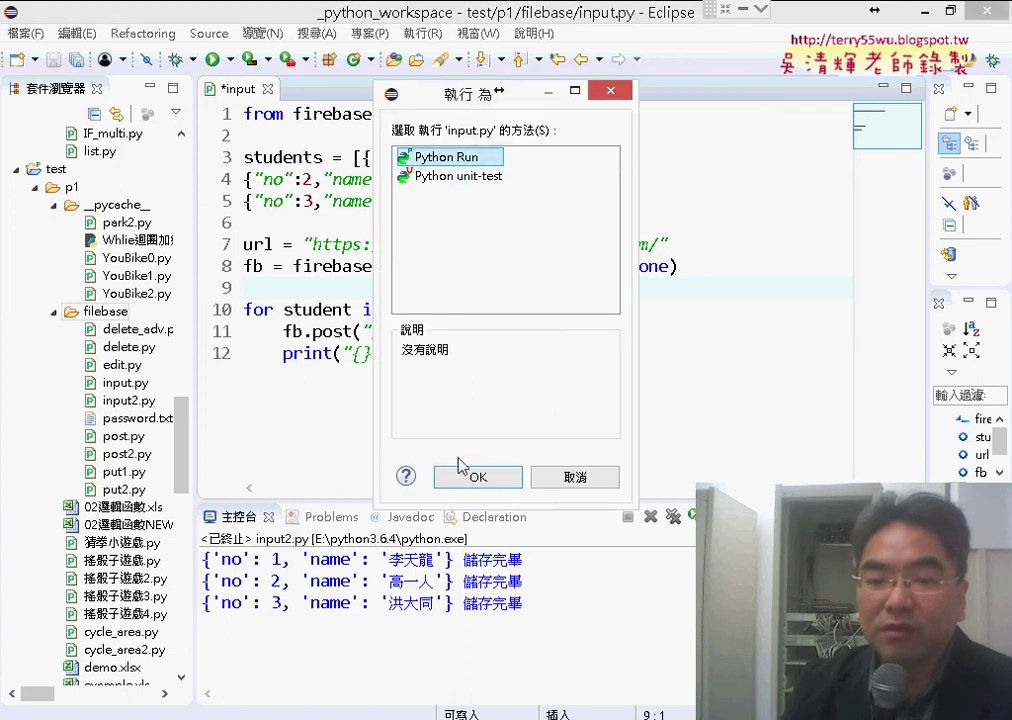
{"action": "left_click", "coordinate": [476, 479]}
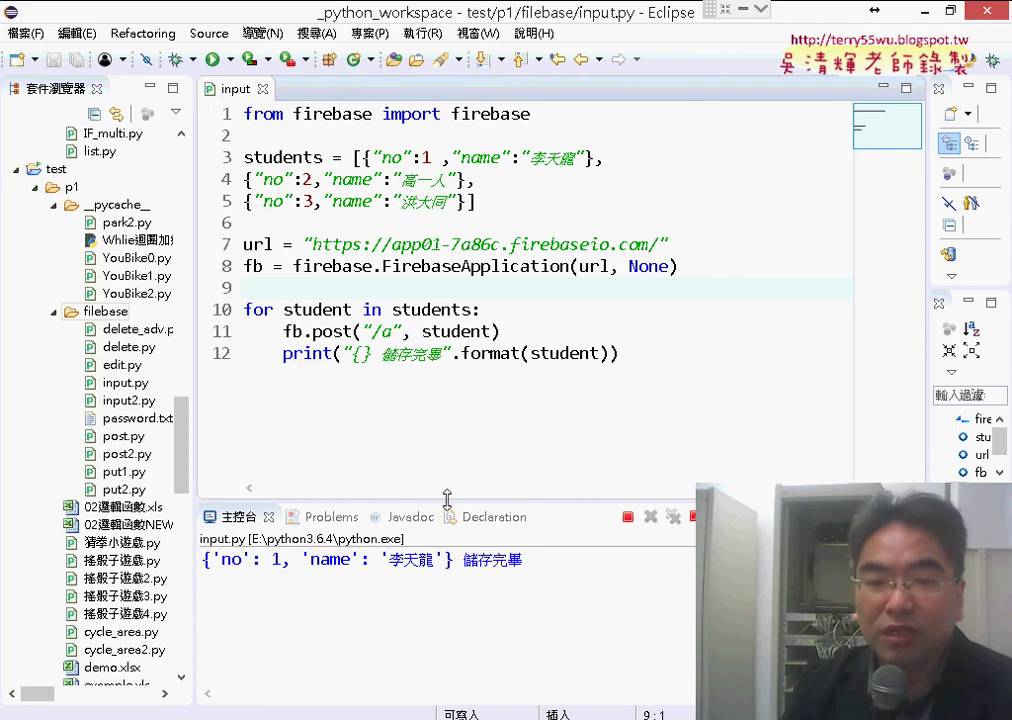
{"action": "left_click_drag", "start_coordinate": [447, 499], "coordinate": [451, 381]}
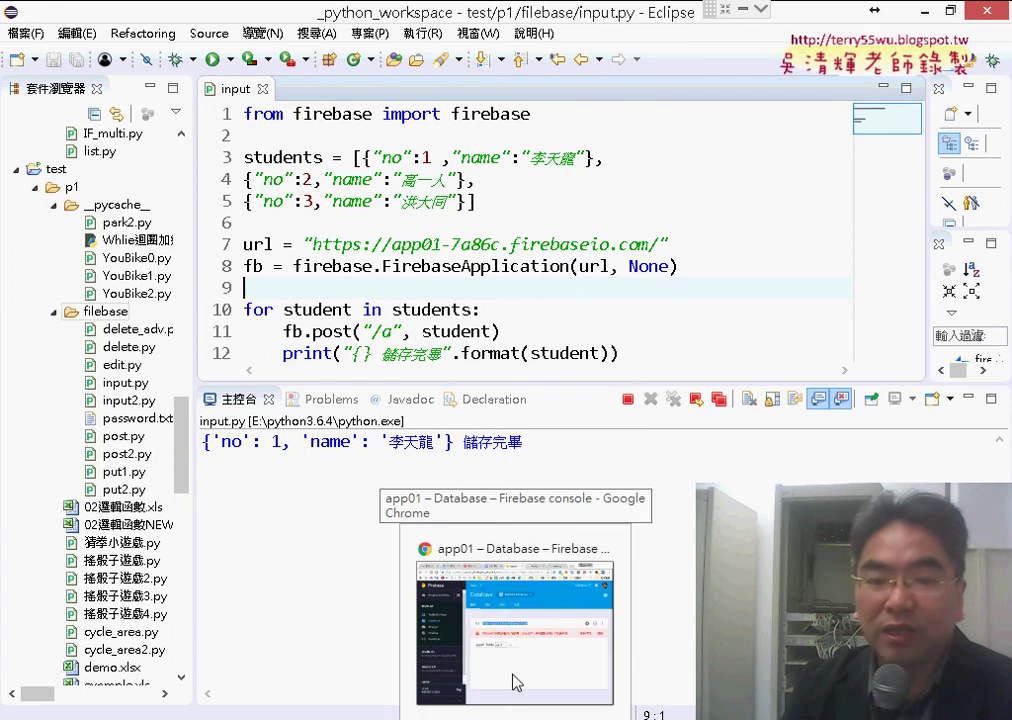
Reload the app01 database view in Chrome and expand node a to show the posted record with no: 1
{"action": "left_click", "coordinate": [515, 677]}
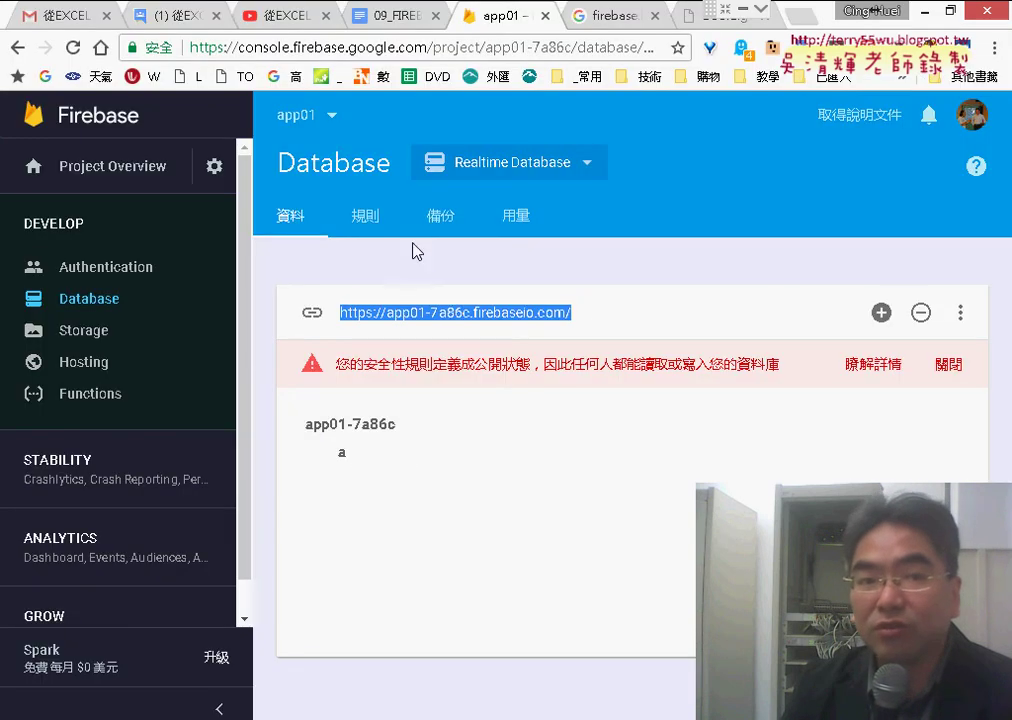
{"action": "left_click", "coordinate": [81, 52]}
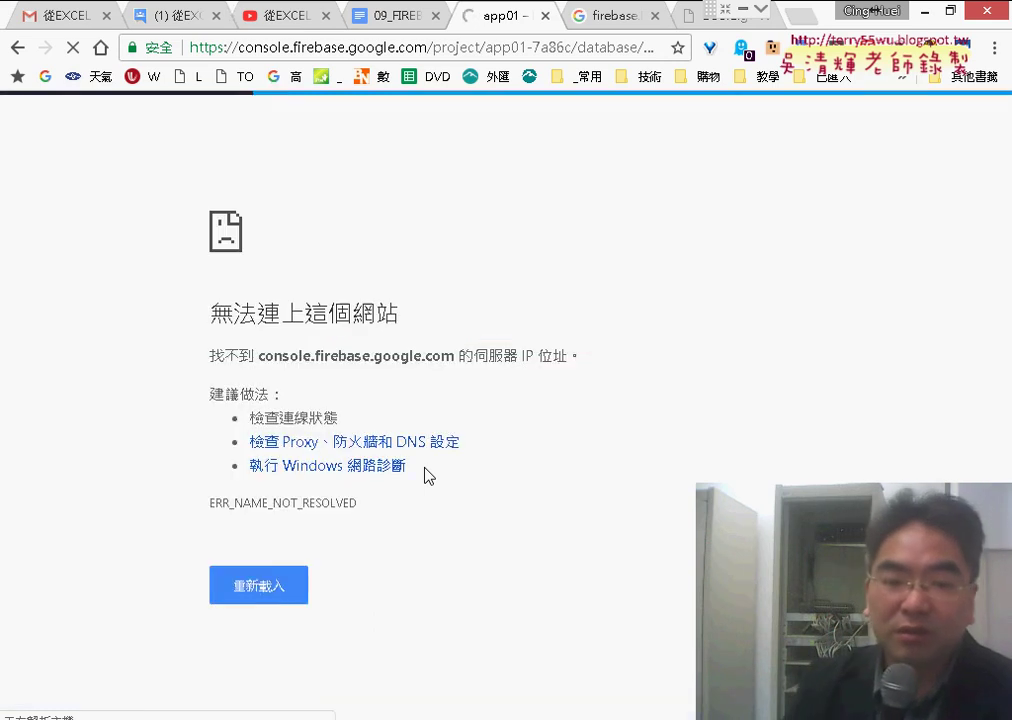
{"action": "left_click", "coordinate": [300, 585]}
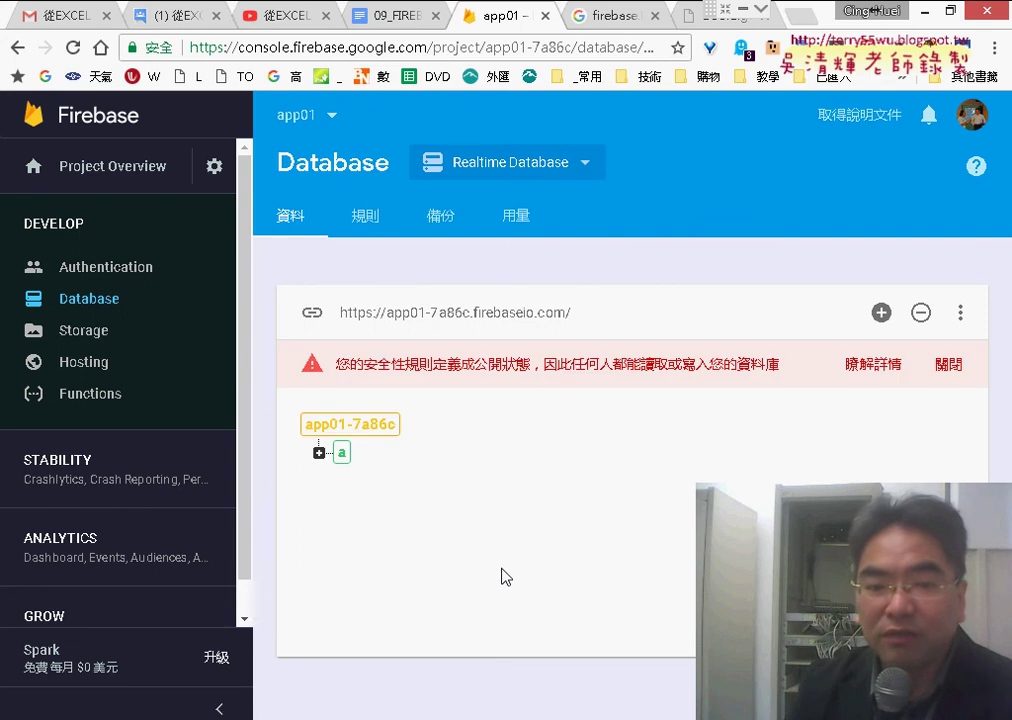
{"action": "left_click", "coordinate": [319, 453]}
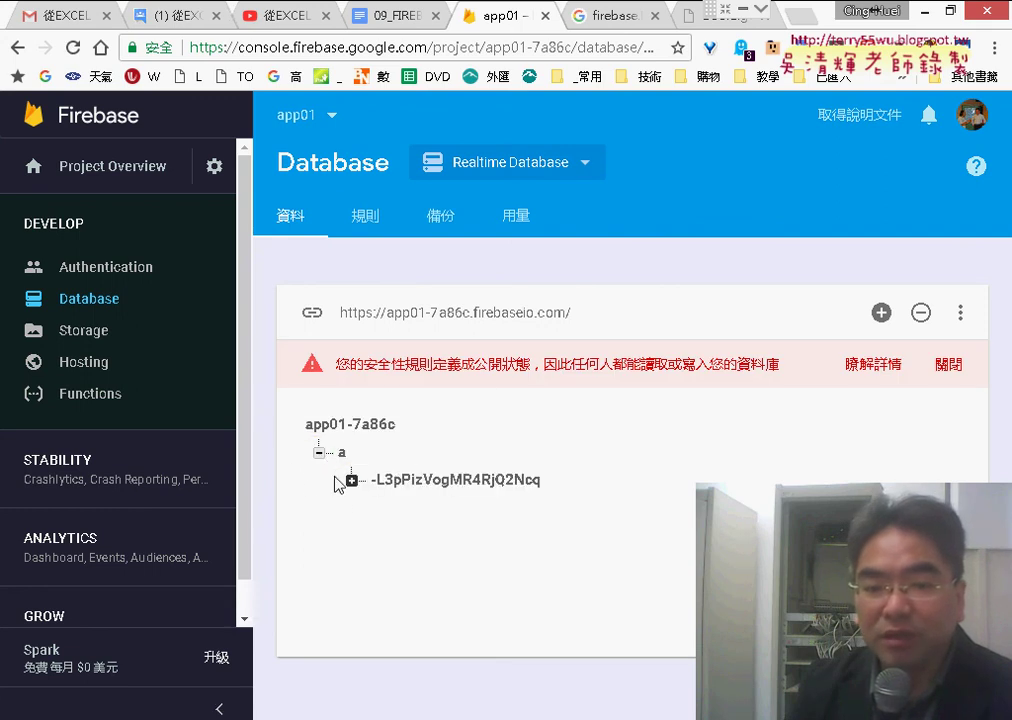
{"action": "left_click", "coordinate": [351, 481]}
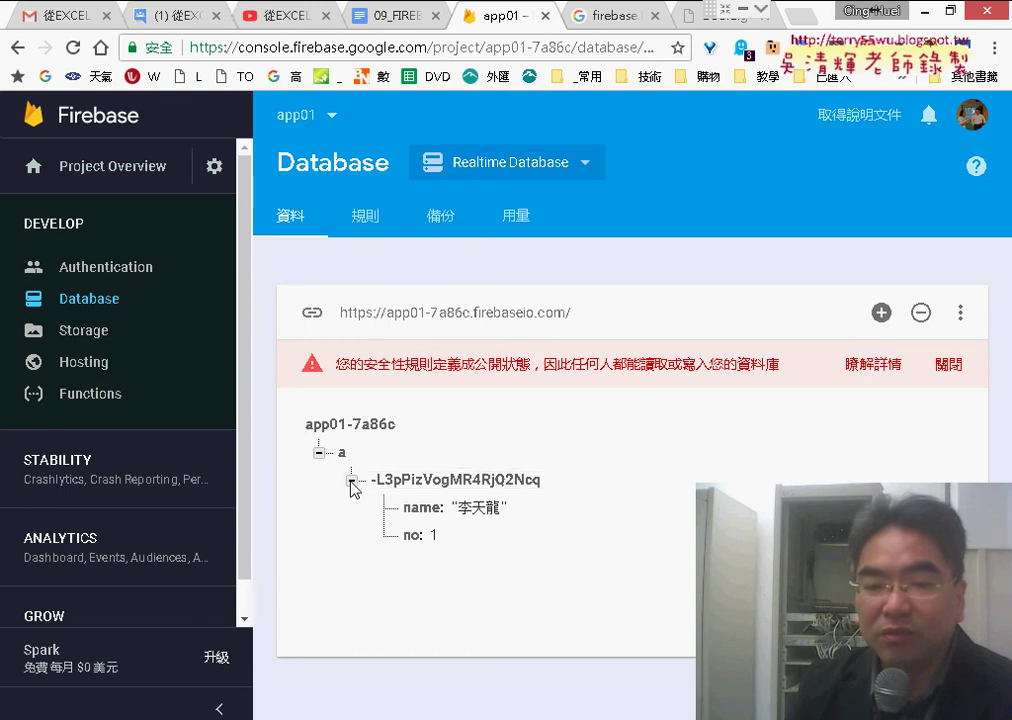